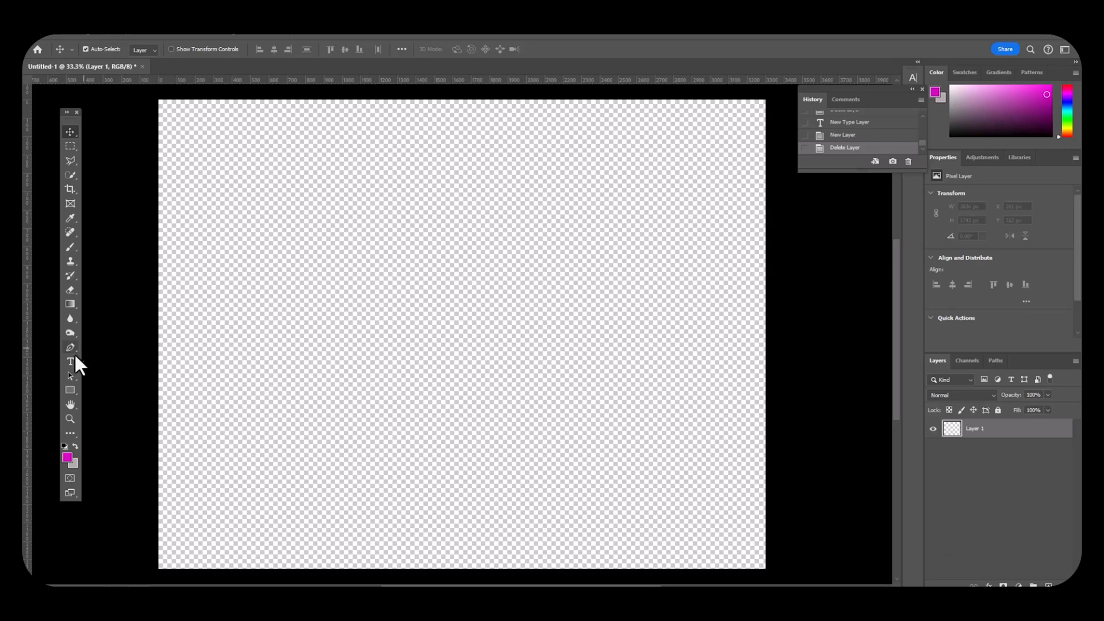
Add a large text box across the upper canvas containing "Reverse Knockout" on two centered lines in black Coaster Black, 72 pt
left_click(76, 358)
left_click_drag(200, 121, 696, 422)
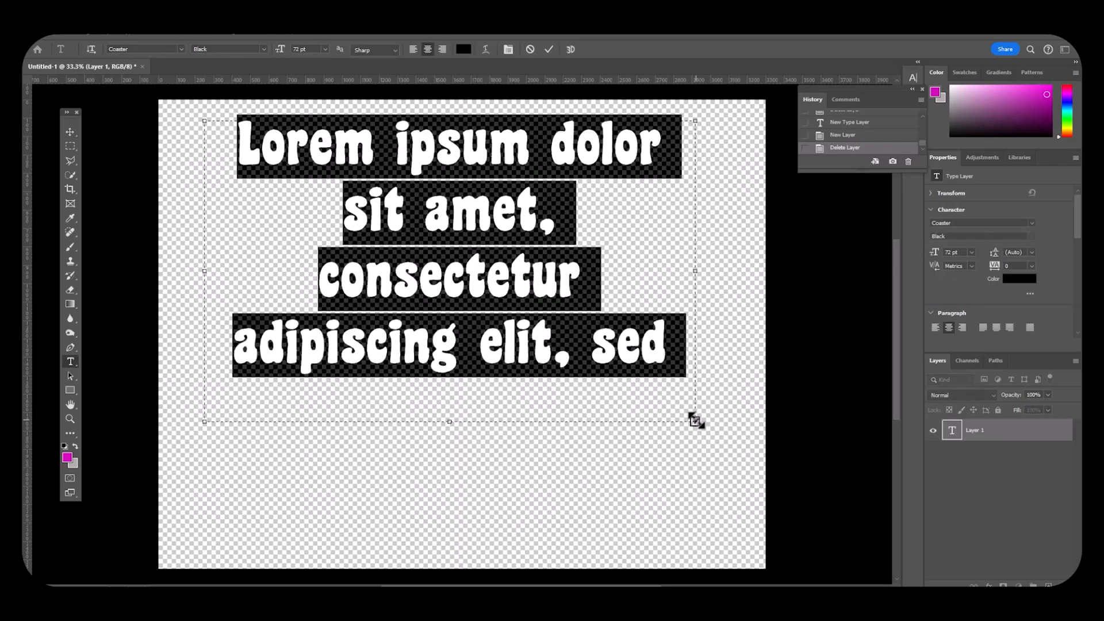
type("R")
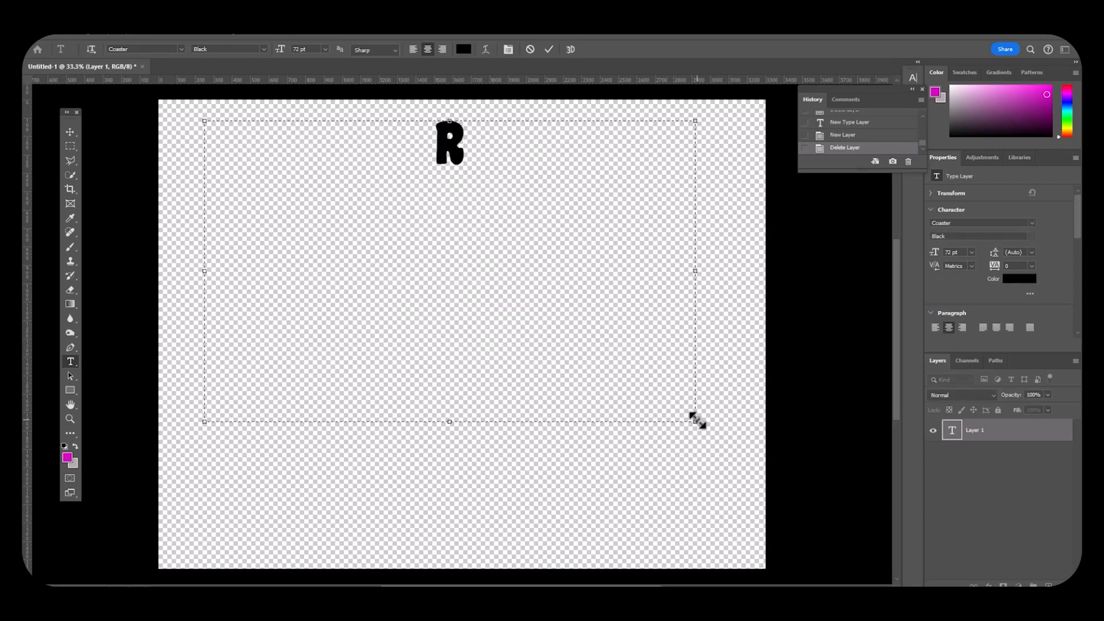
type("everse ")
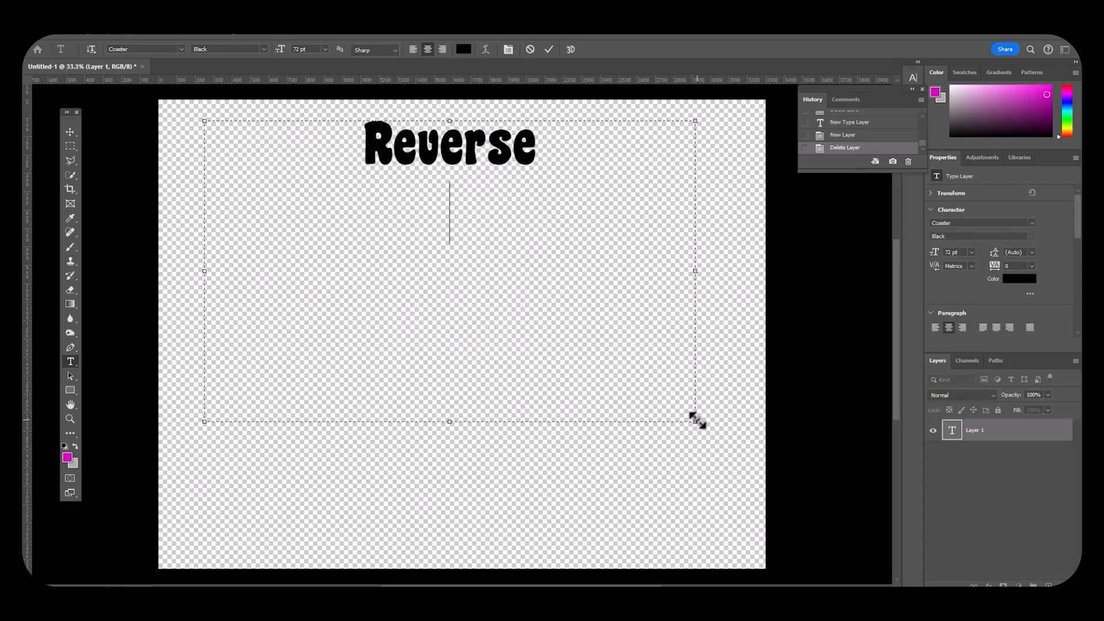
type("Knockout")
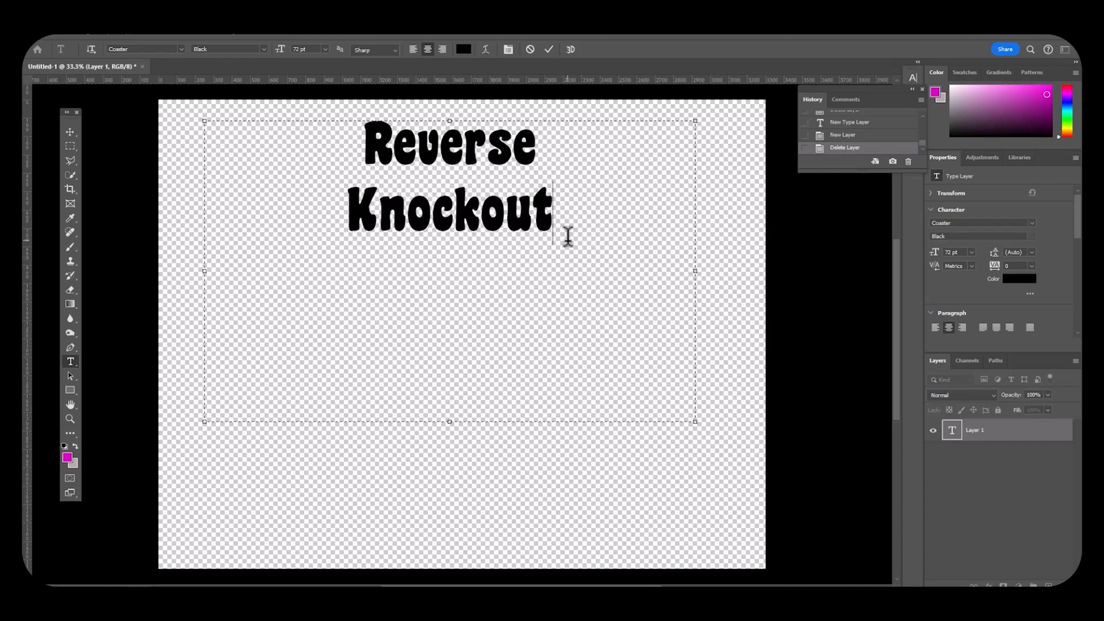
Shrink the text box around its two lines to about 1548 by 798 px and move it to the canvas's upper middle
left_click_drag(567, 236, 370, 183)
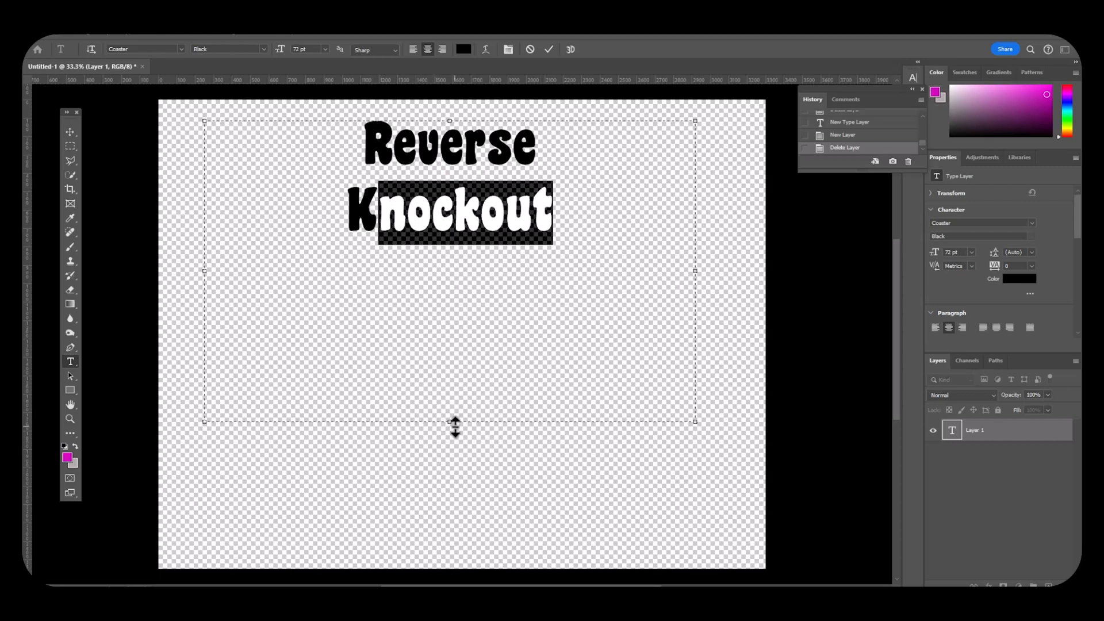
left_click_drag(452, 424, 451, 267)
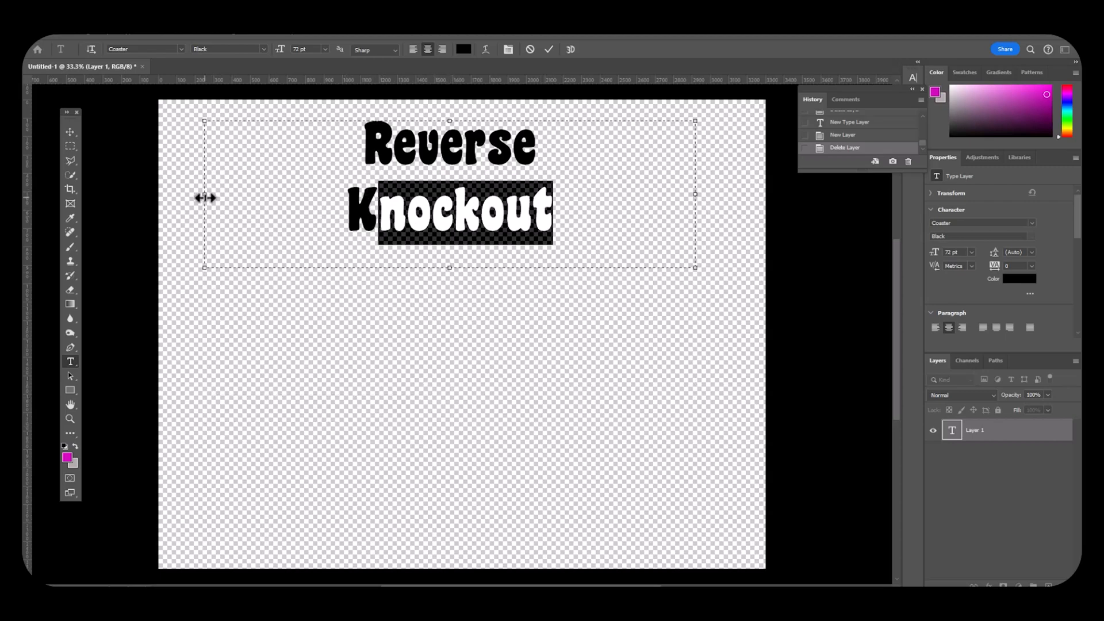
left_click_drag(204, 198, 415, 204)
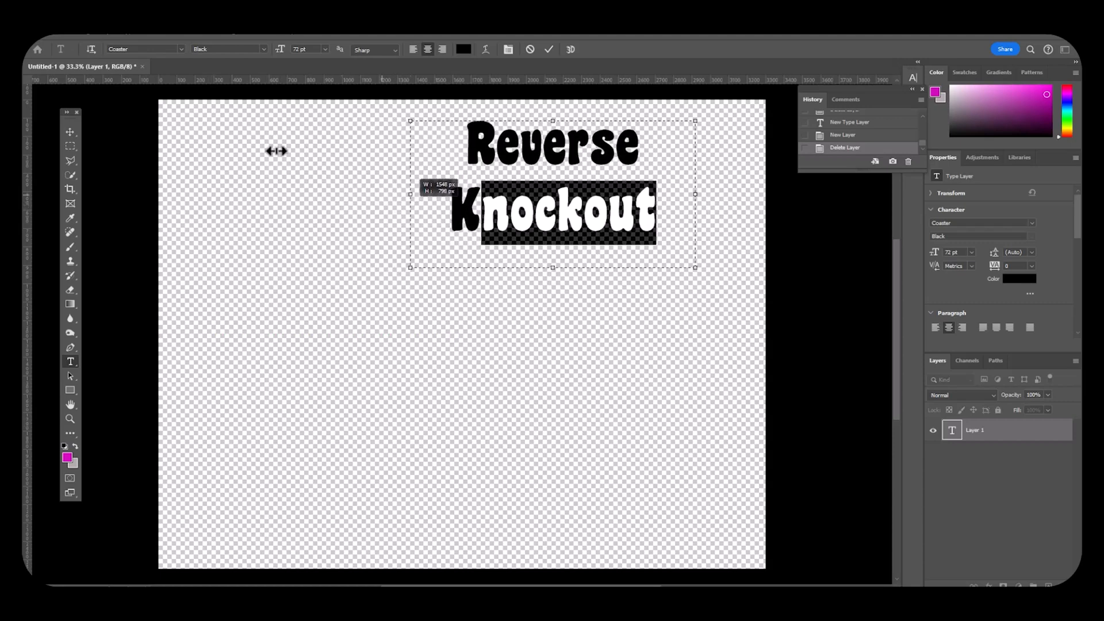
left_click(75, 136)
left_click_drag(546, 192, 419, 184)
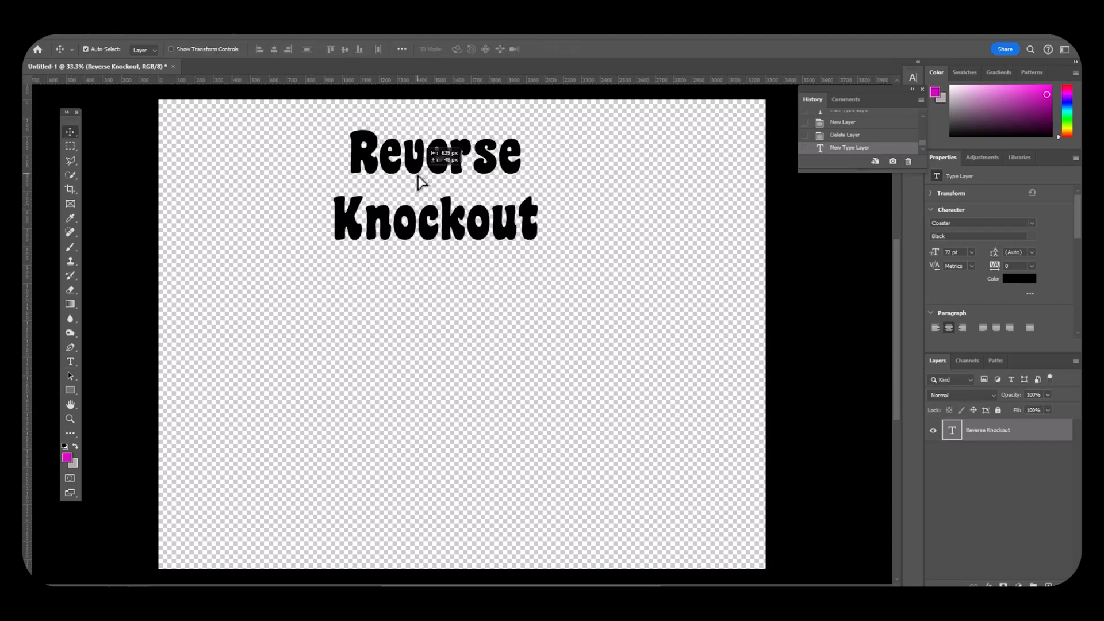
left_click(482, 349)
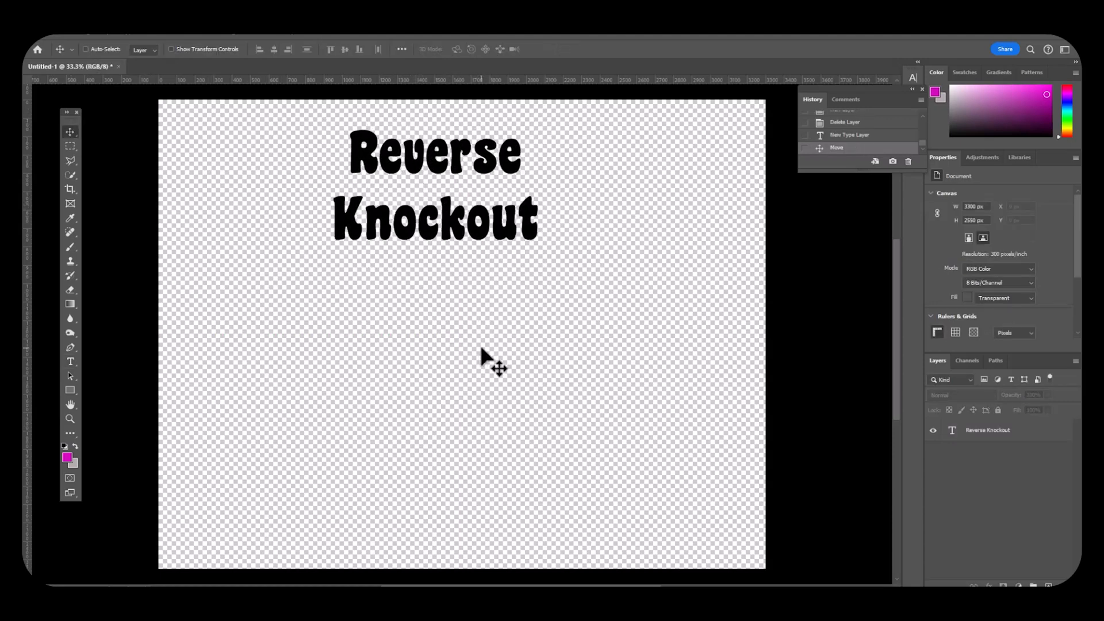
Paste the floral image, place it over the upper part of the canvas and move its layer beneath the text layer
key("ctrl+v")
left_click_drag(484, 324, 468, 279)
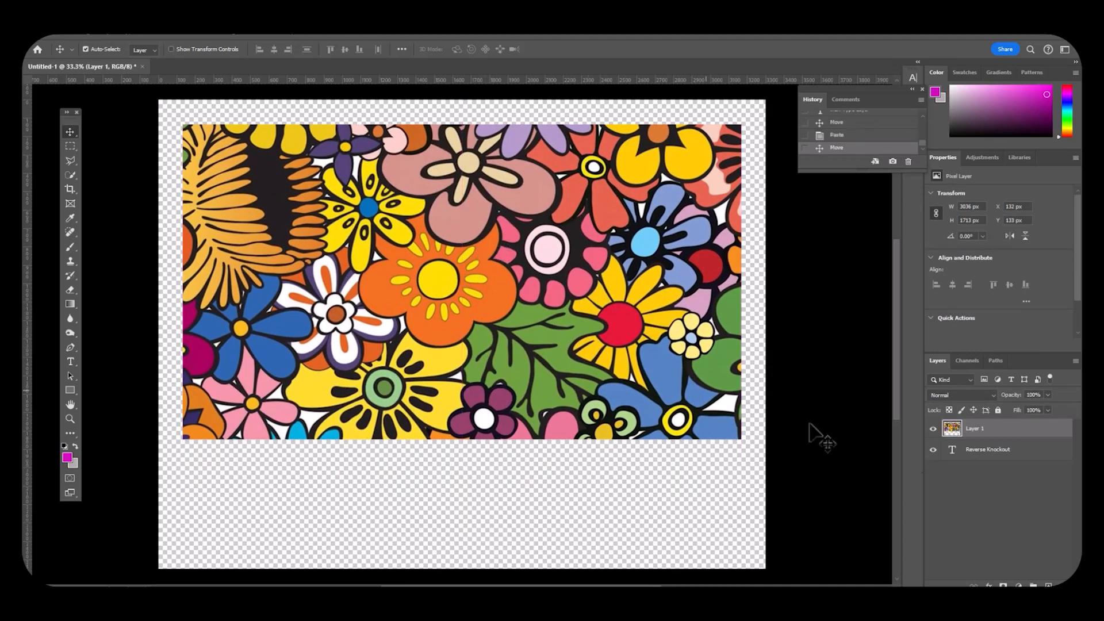
left_click_drag(990, 443, 987, 456)
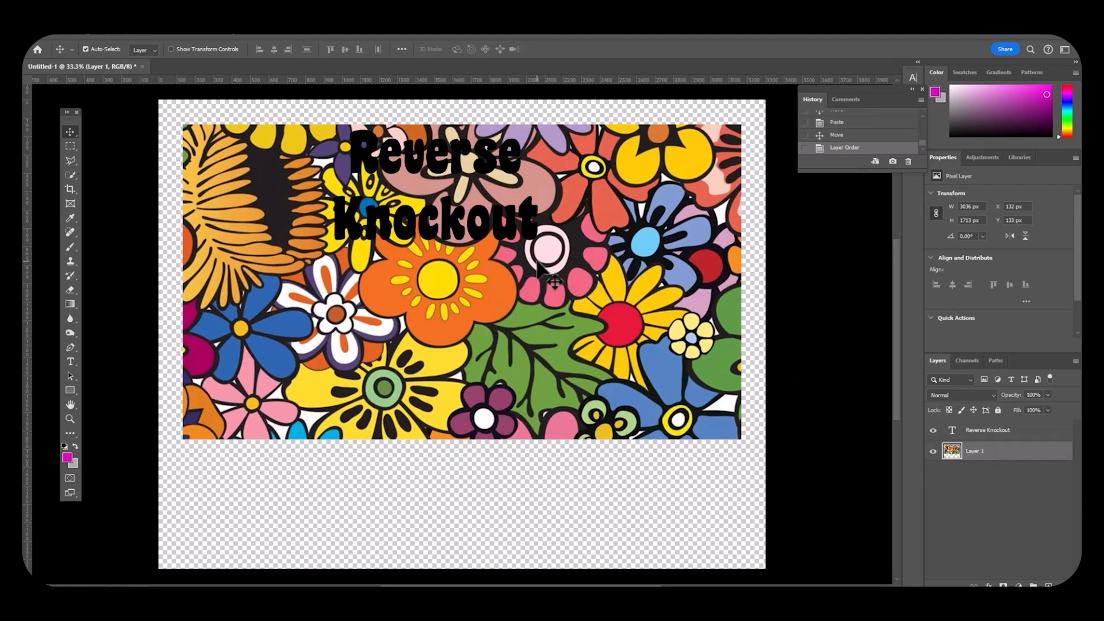
Enlarge the Reverse Knockout text to about 229% and center it horizontally over the floral image
key("ctrl")
key("ctrl+t")
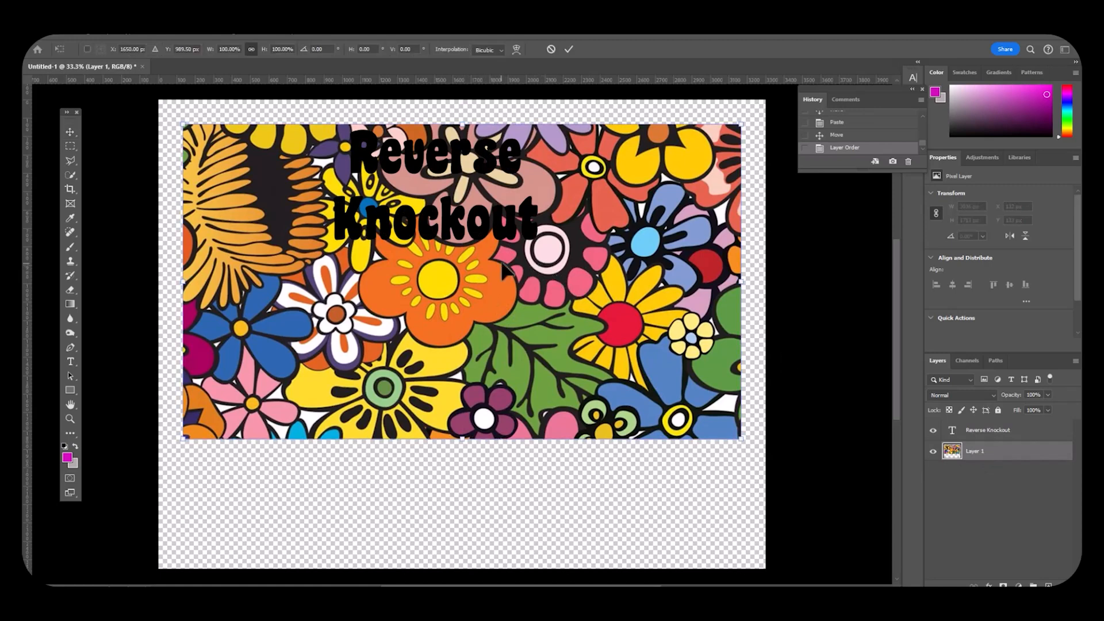
left_click(70, 361)
left_click(393, 228)
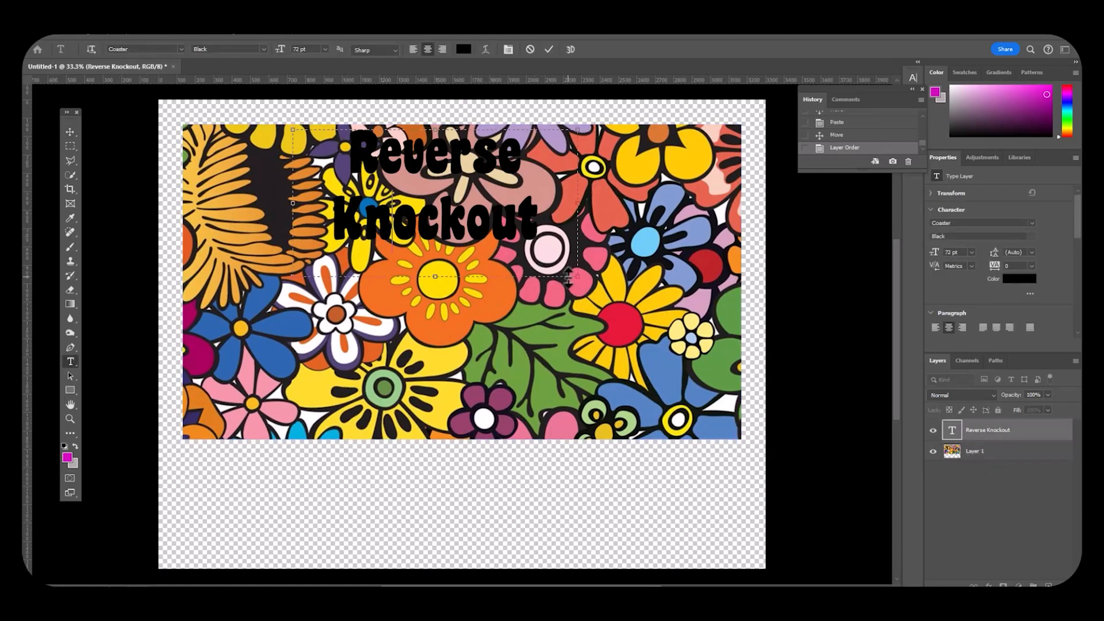
left_click(69, 133)
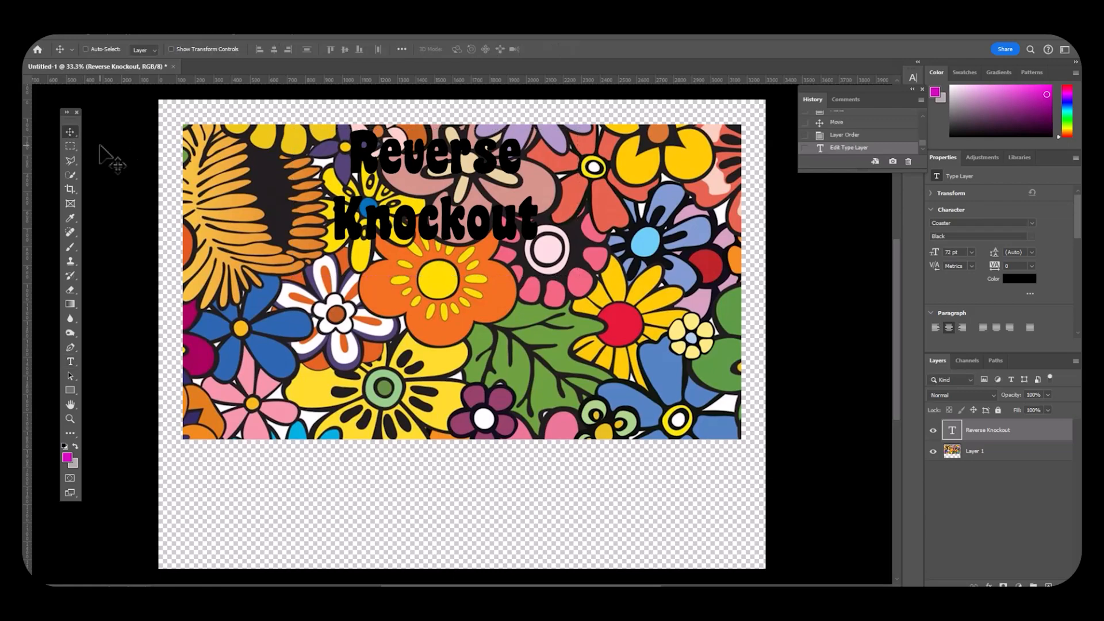
key("ctrl+t")
left_click_drag(580, 281, 744, 482)
left_click_drag(577, 313, 486, 328)
left_click_drag(701, 402, 819, 466)
left_click_drag(582, 348, 524, 348)
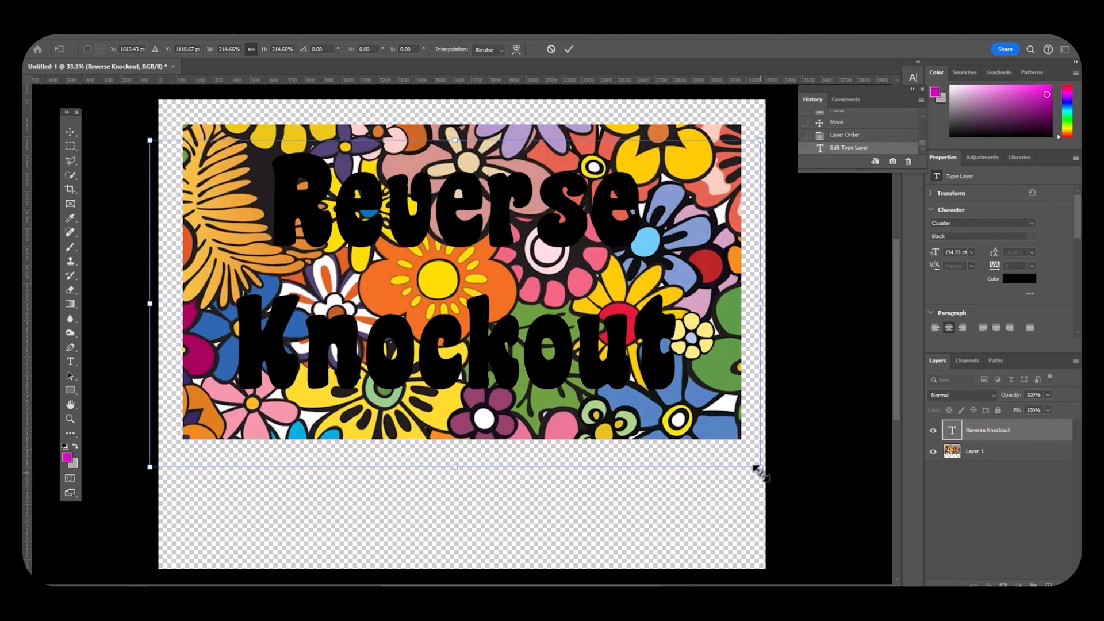
left_click_drag(759, 472, 800, 493)
left_click_drag(543, 371, 529, 363)
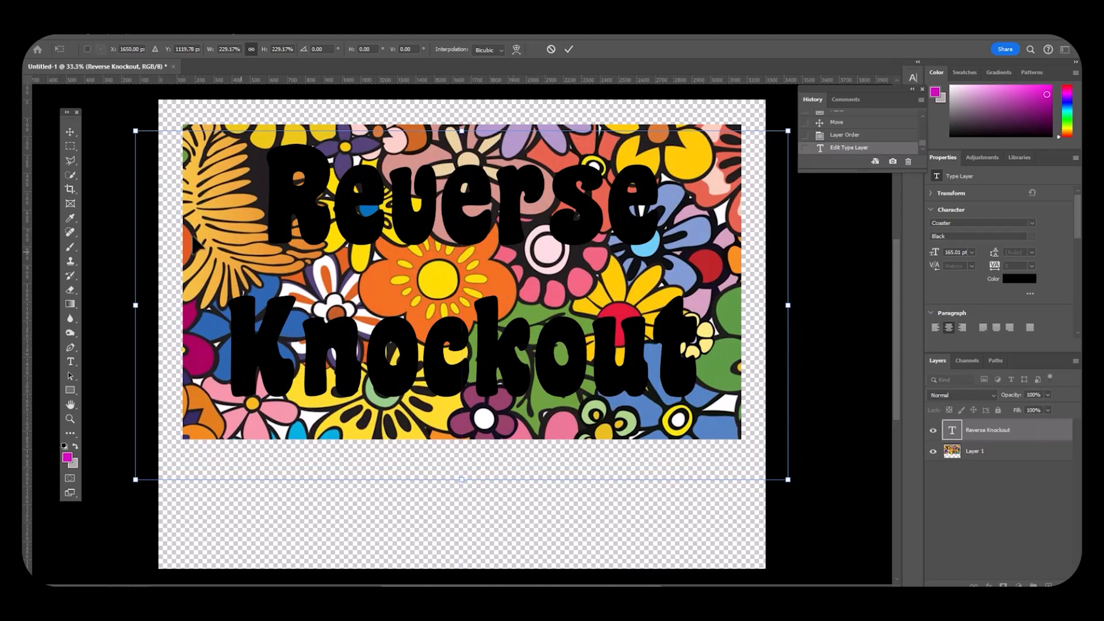
Hide the floral image layer and select the black lettering with Color Range at a fuzziness of 40
left_click(987, 454)
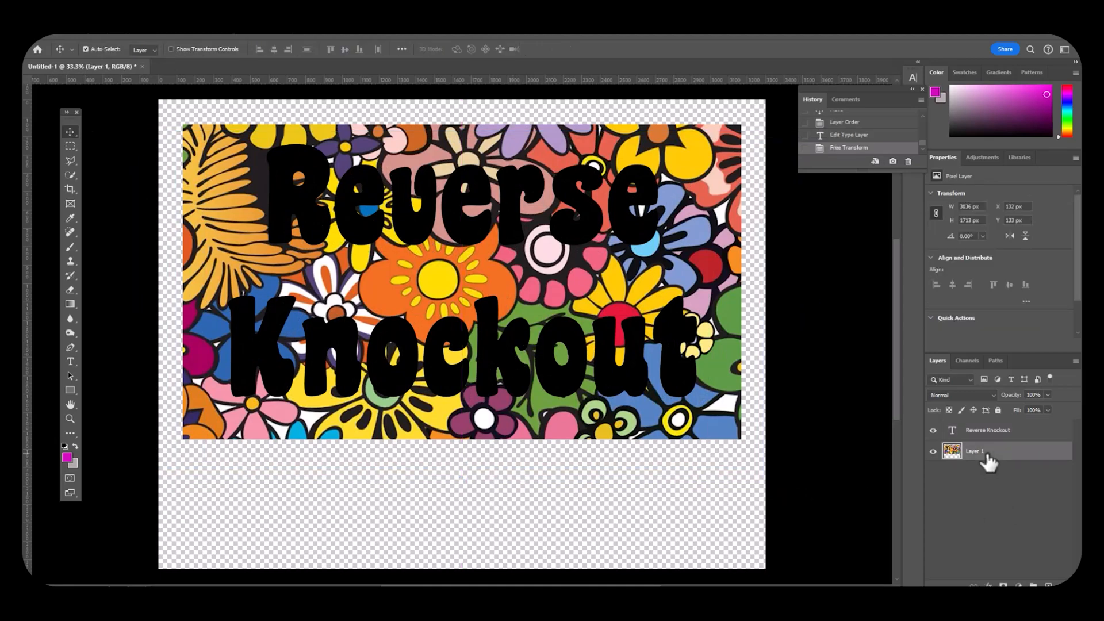
left_click(933, 452)
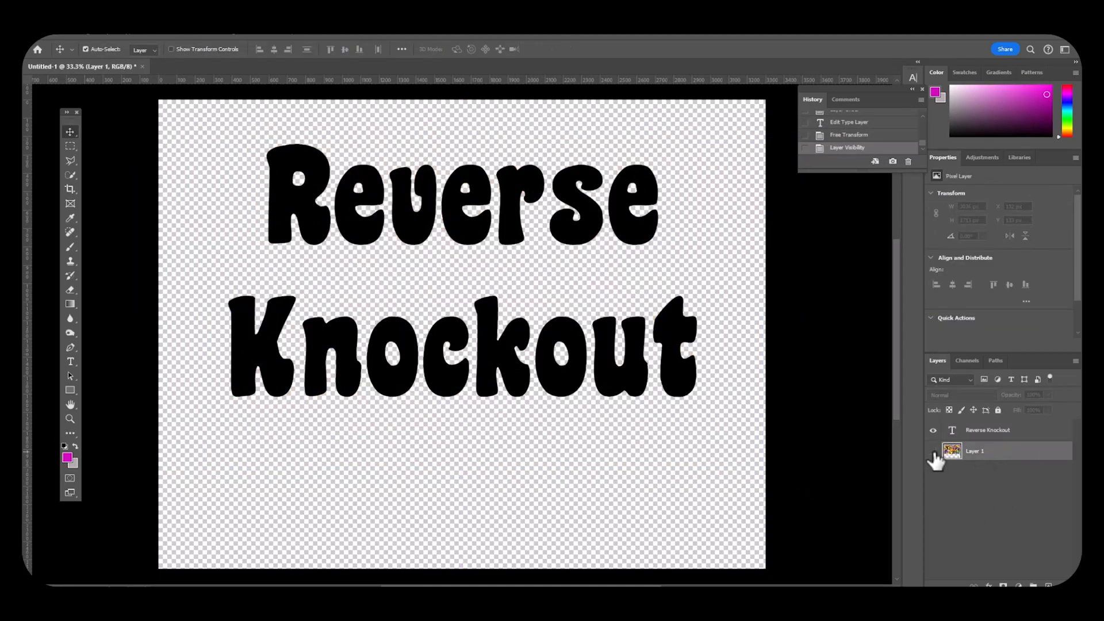
left_click(149, 29)
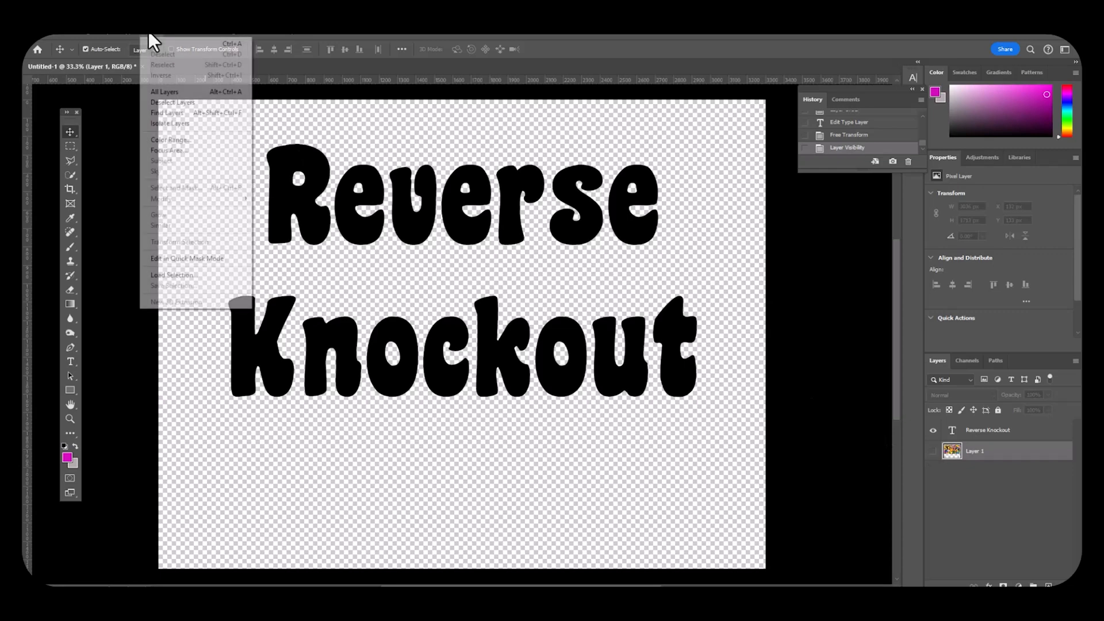
left_click(185, 141)
left_click(293, 224)
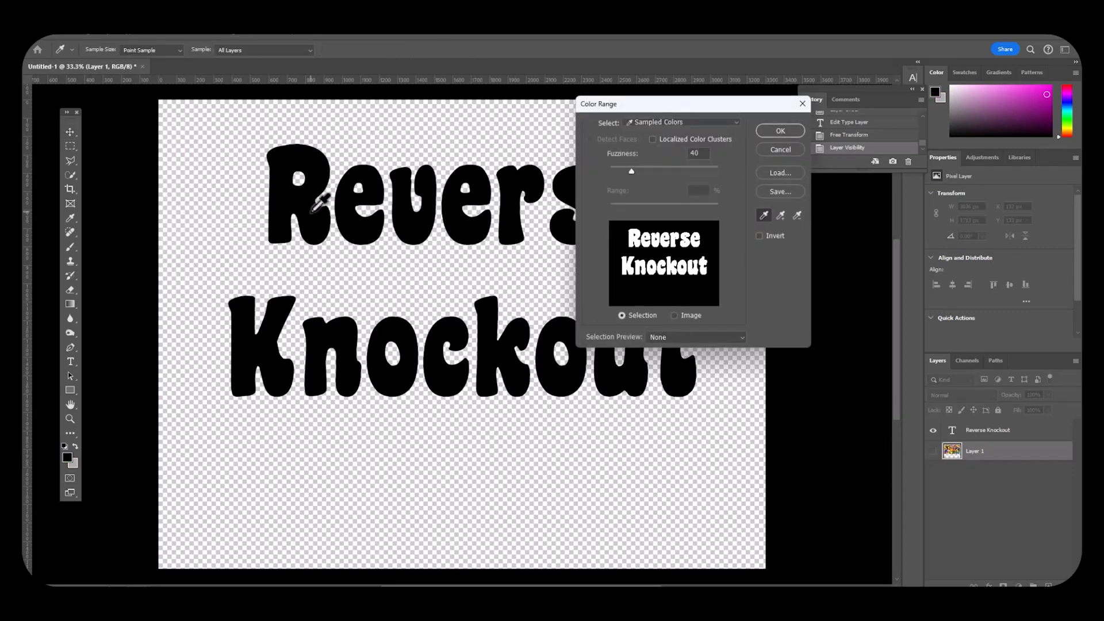
left_click(779, 131)
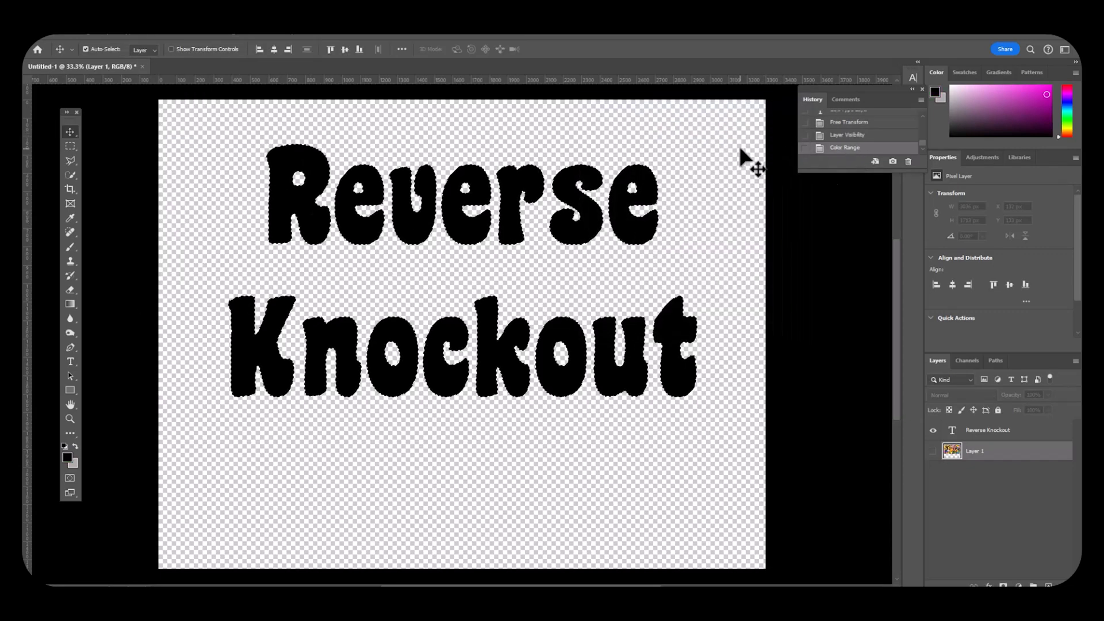
Show the floral layer, hide the text layer, and clear the floral image outside the letter shapes using the inverted selection
left_click(934, 452)
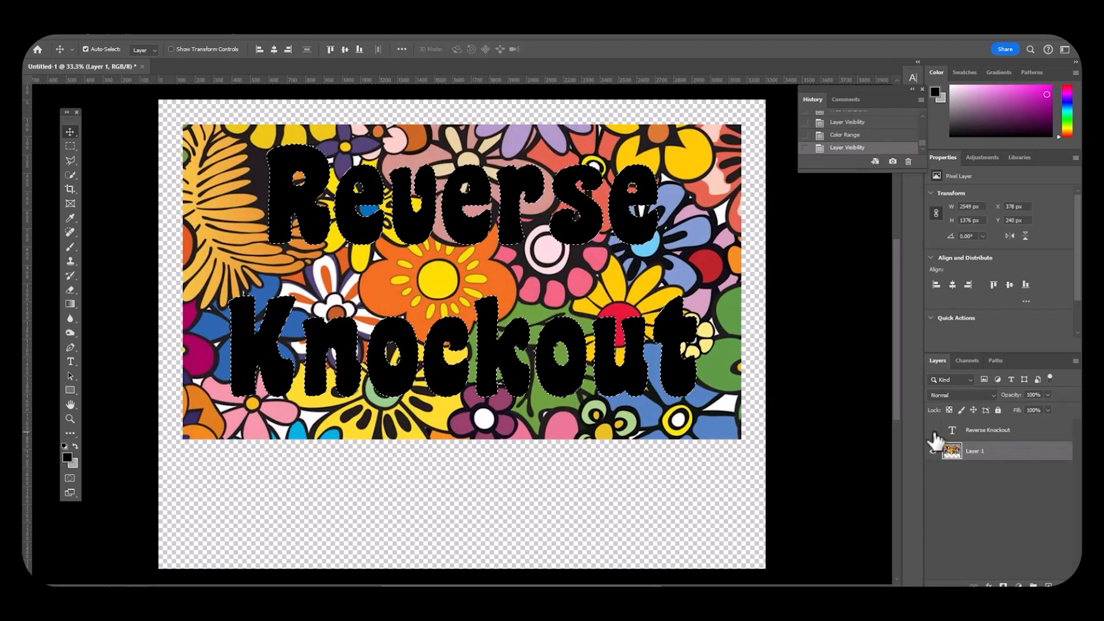
left_click(933, 431)
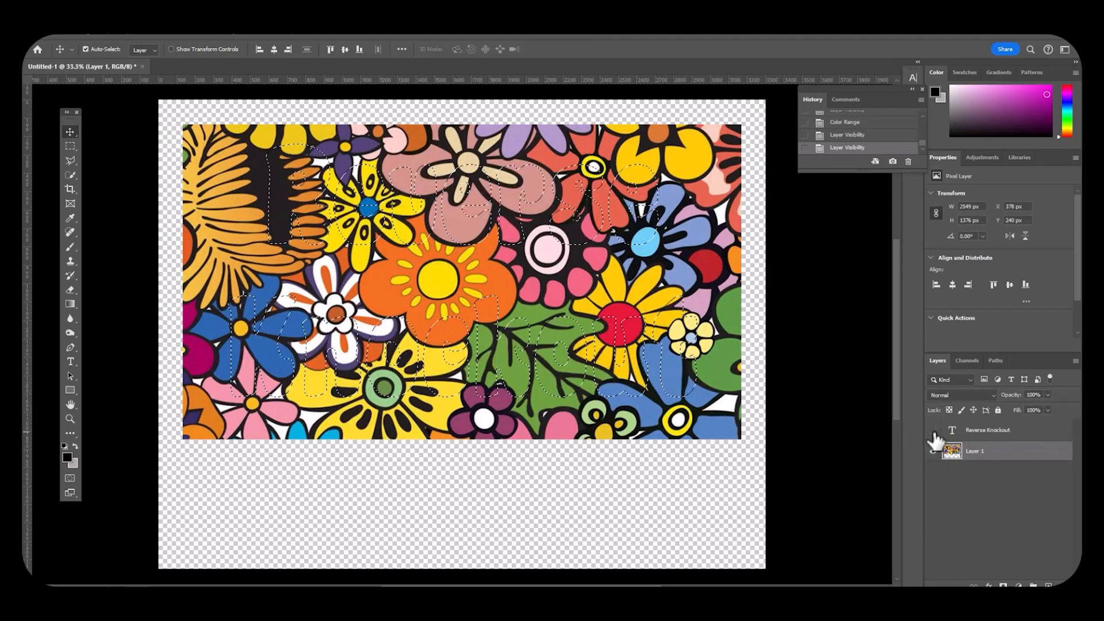
left_click(157, 31)
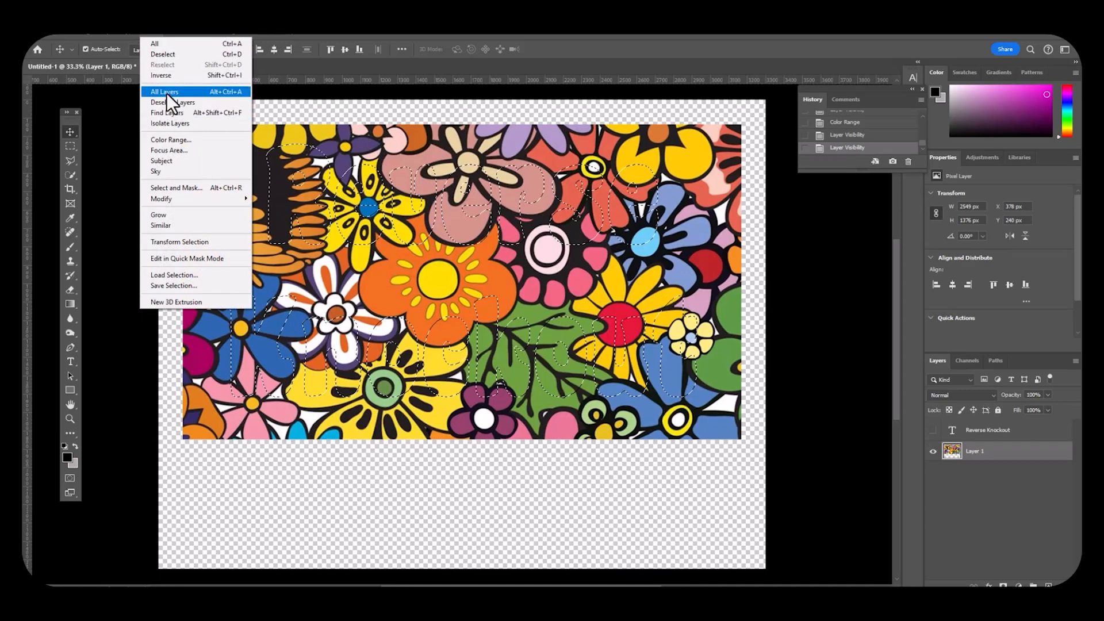
left_click(173, 75)
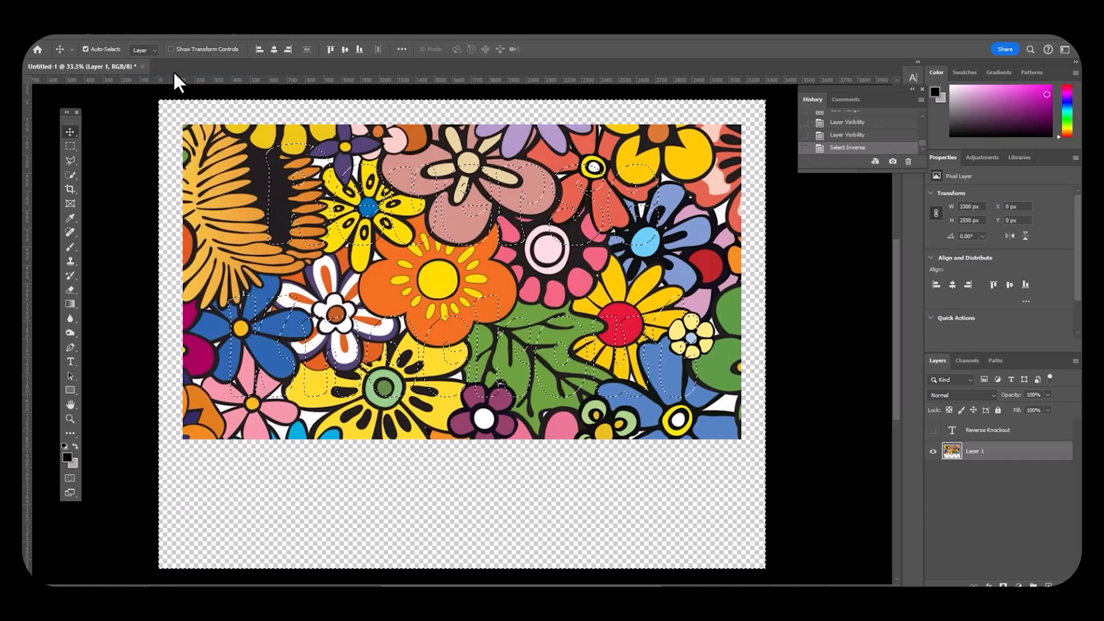
key("Delete")
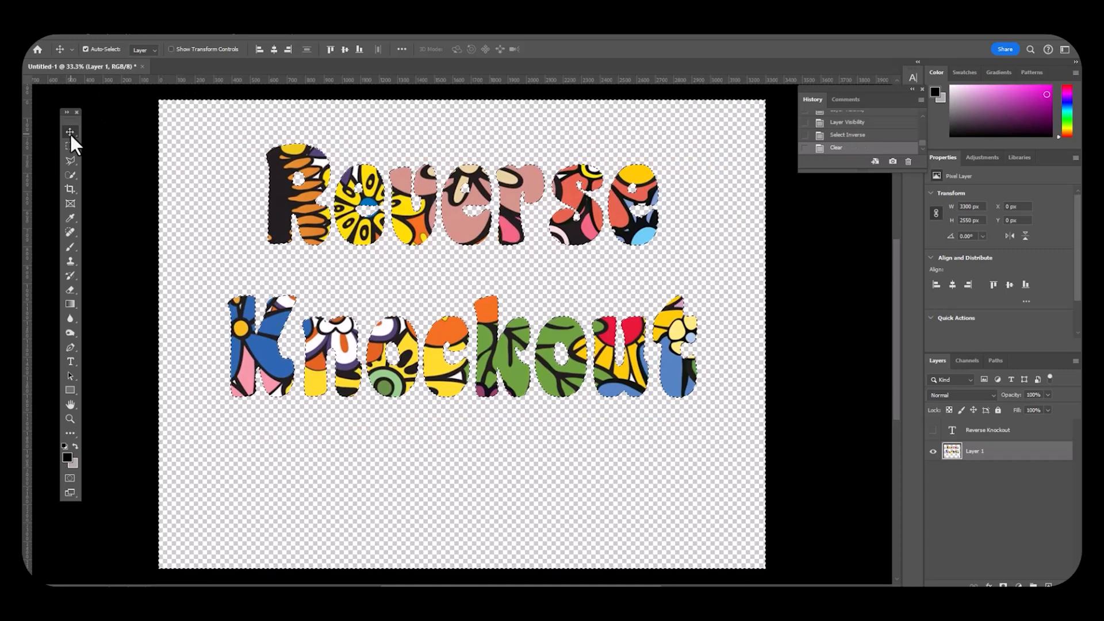
left_click(153, 36)
left_click(162, 54)
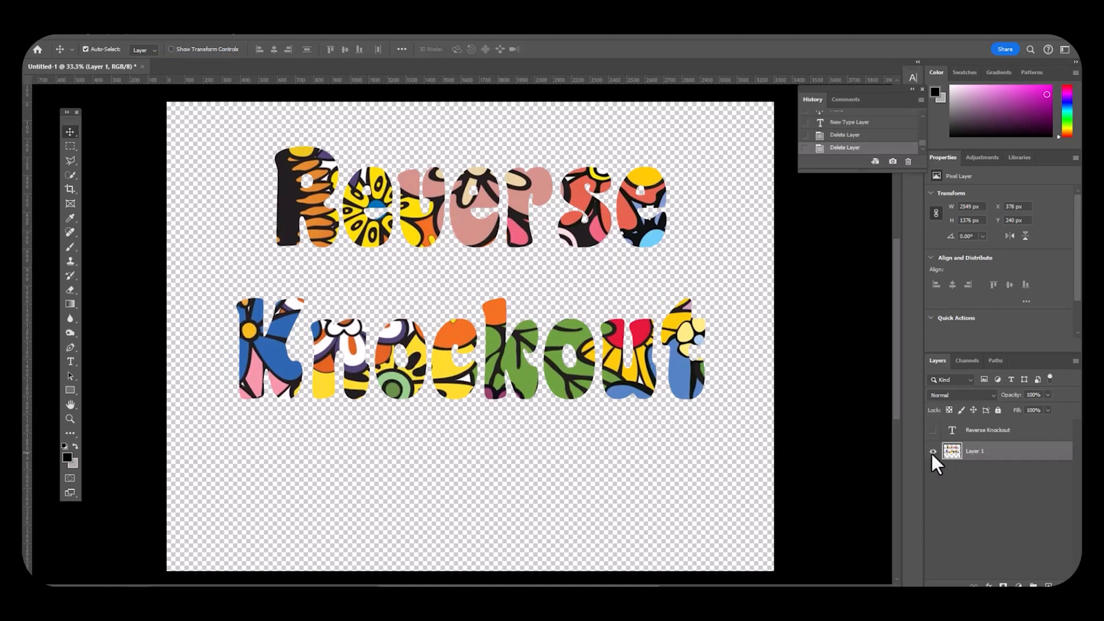
Delete the floral lettering layer and the text layer, leaving one new blank layer in the document
left_click_drag(997, 453, 1063, 586)
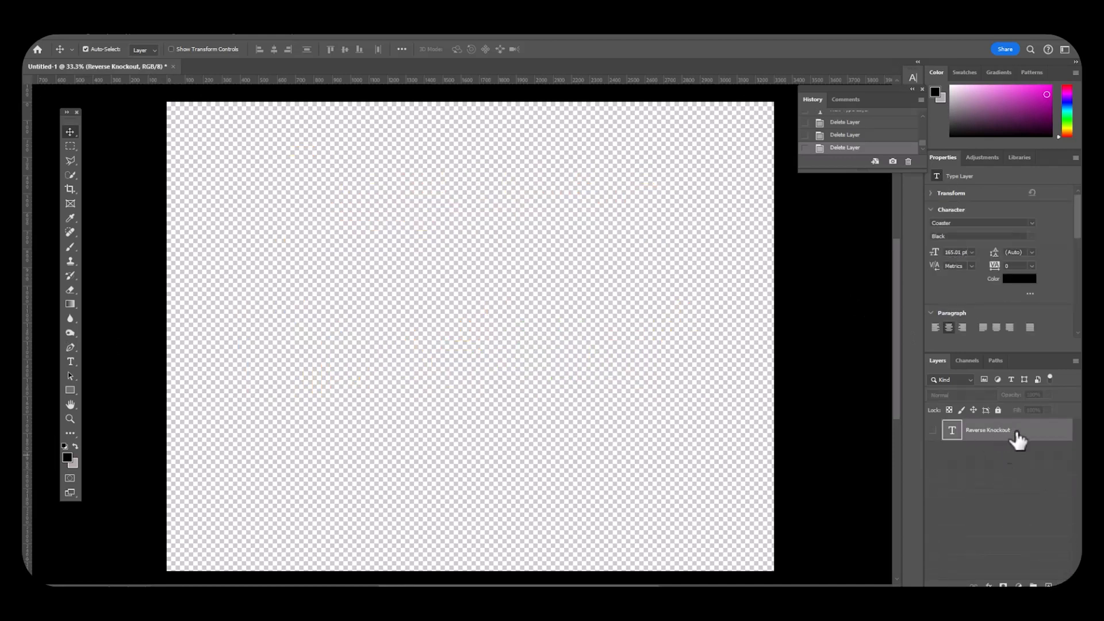
left_click(1048, 585)
left_click_drag(1002, 456, 1062, 586)
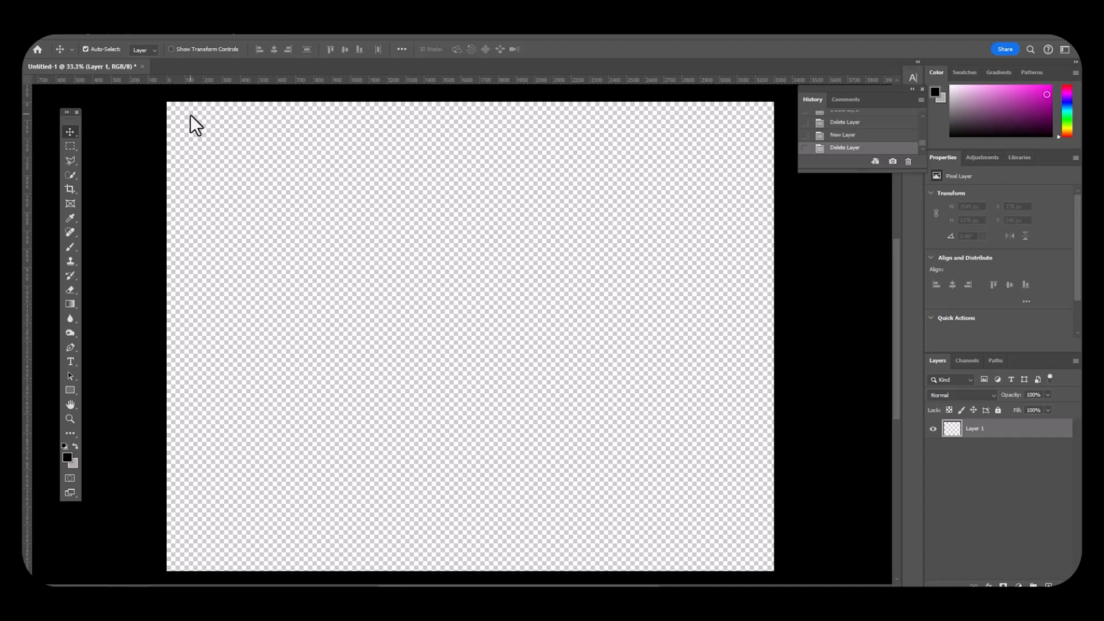
Add another new layer and paste the giraffe and mountain photo onto it
key("ctrl+t")
left_click(554, 242)
left_click(1048, 583)
key("ctrl+v")
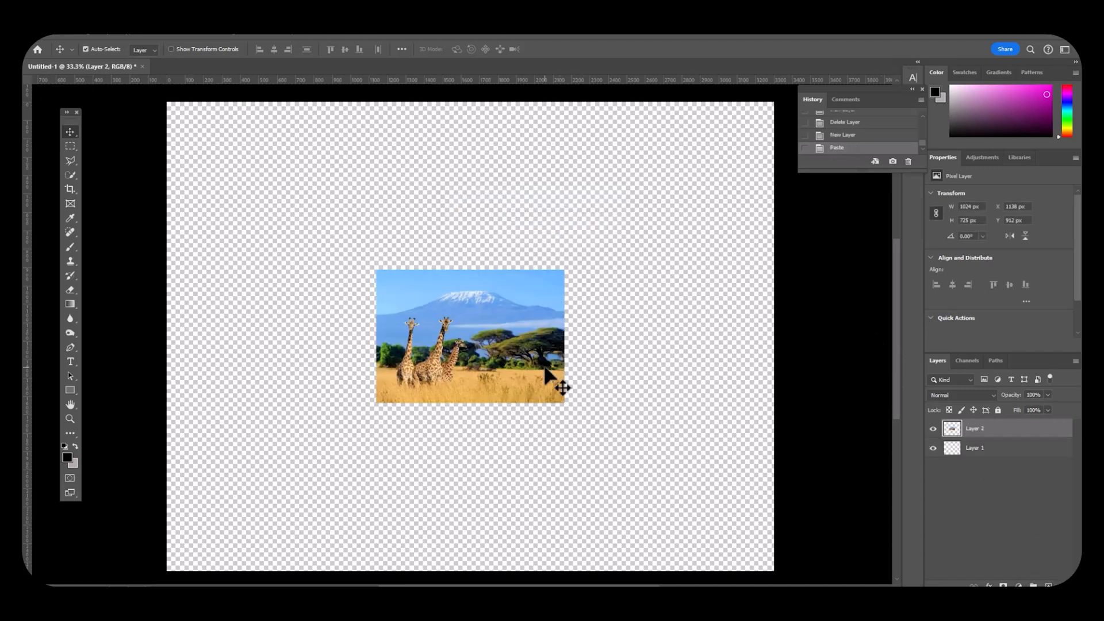
Enlarge the giraffe photo to about 399% (4082 by 2890 px) and position it to cover the whole canvas with all three giraffes inside
key("ctrl+t")
left_click_drag(378, 270, 207, 163)
scroll(408, 393, "down", 4)
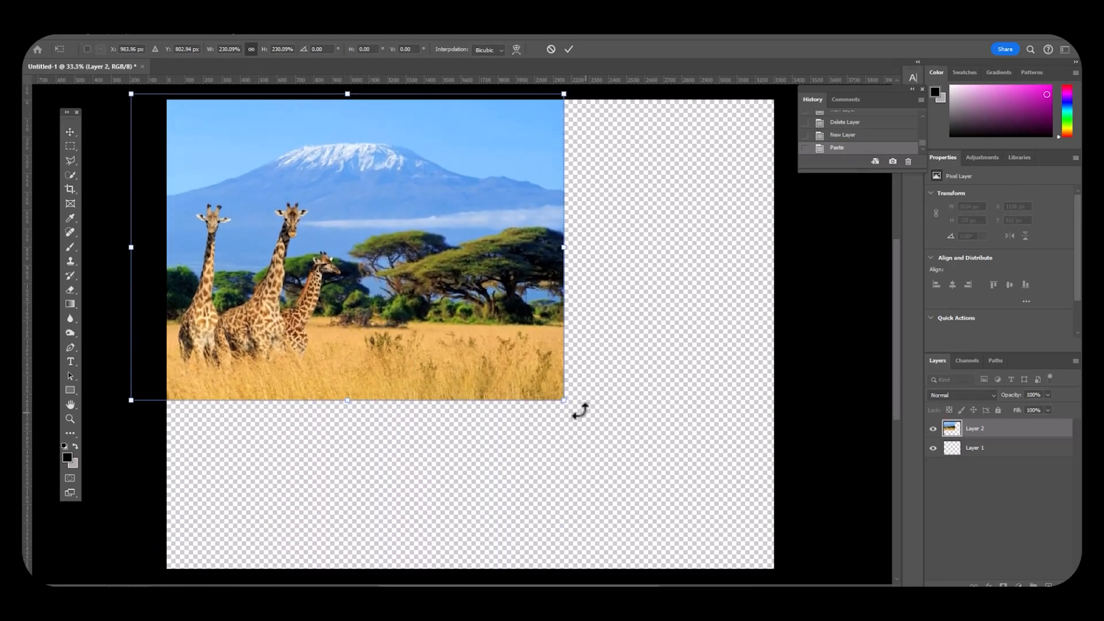
left_click_drag(575, 402, 797, 576)
scroll(380, 382, "up", 2)
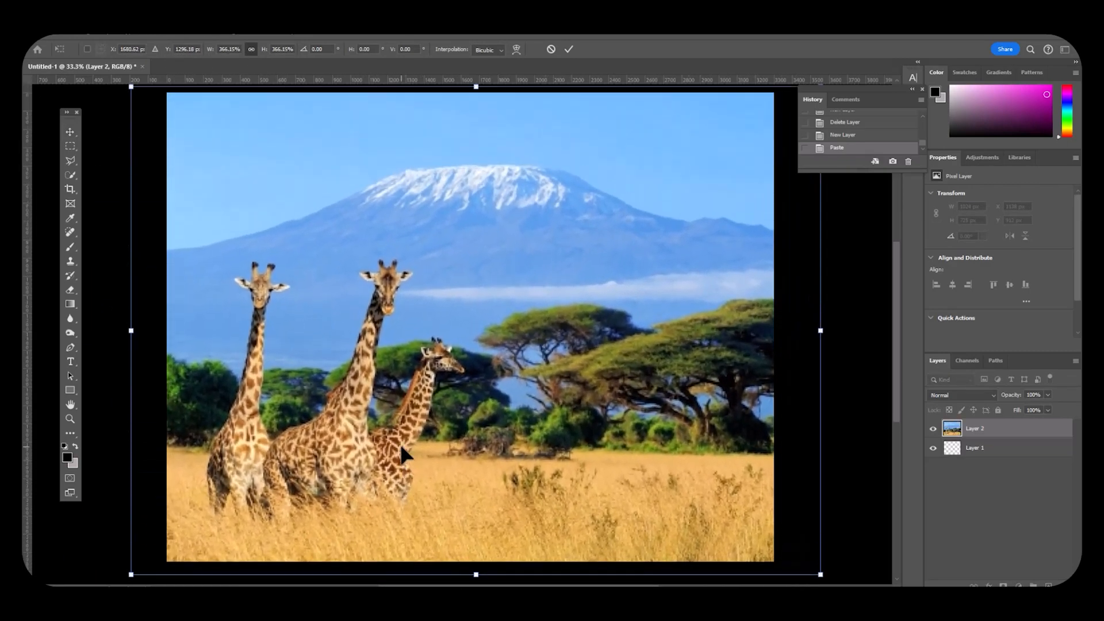
left_click_drag(131, 356, 74, 338)
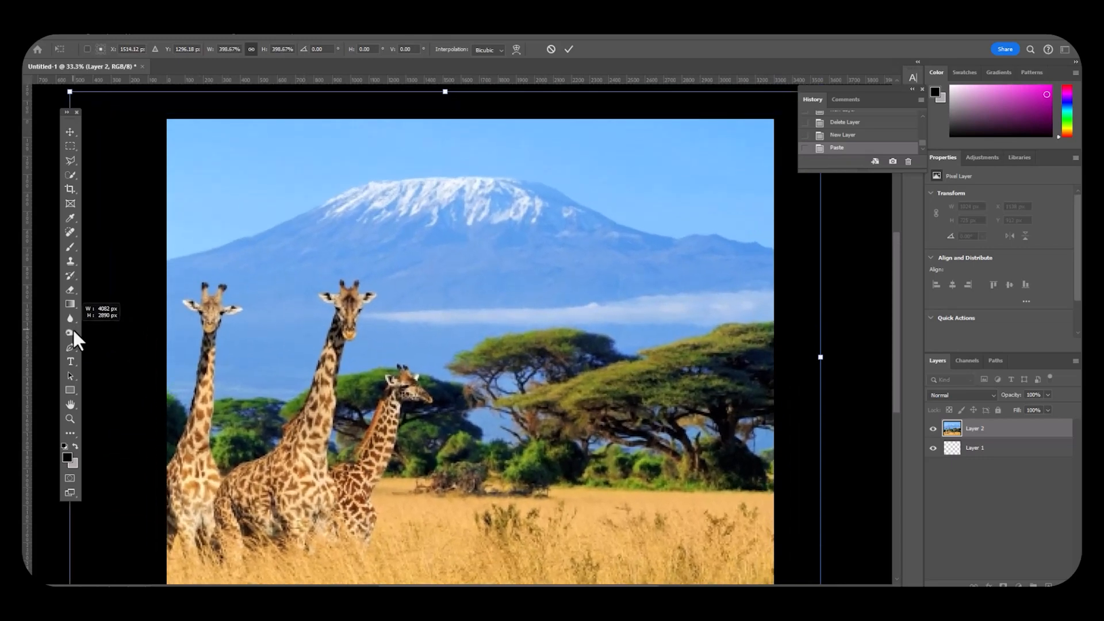
left_click_drag(283, 401, 331, 406)
left_click(70, 132)
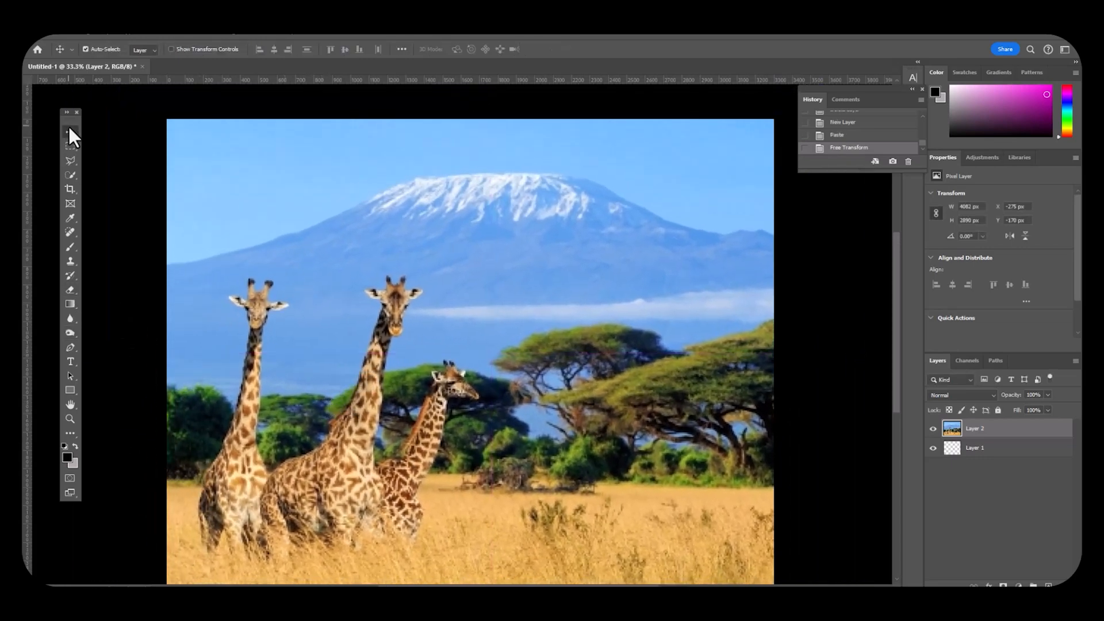
scroll(388, 393, "down", 1)
scroll(389, 385, "up", 1)
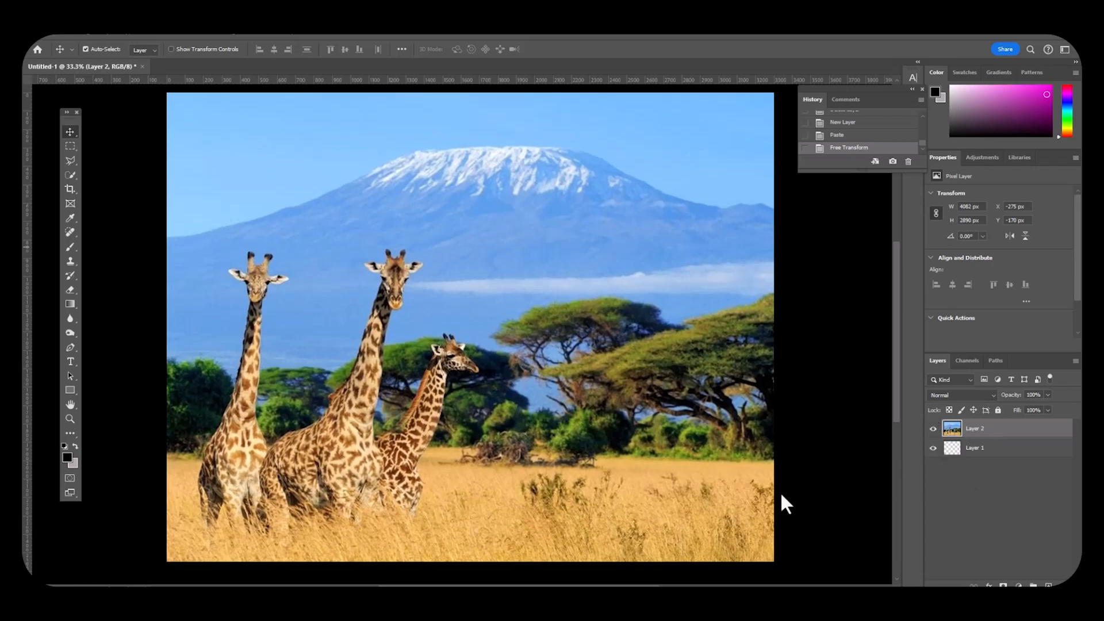
Hide the giraffe photo layer, paste the African wildlife illustration onto a new layer, and rotate it 90° clockwise
left_click(932, 429)
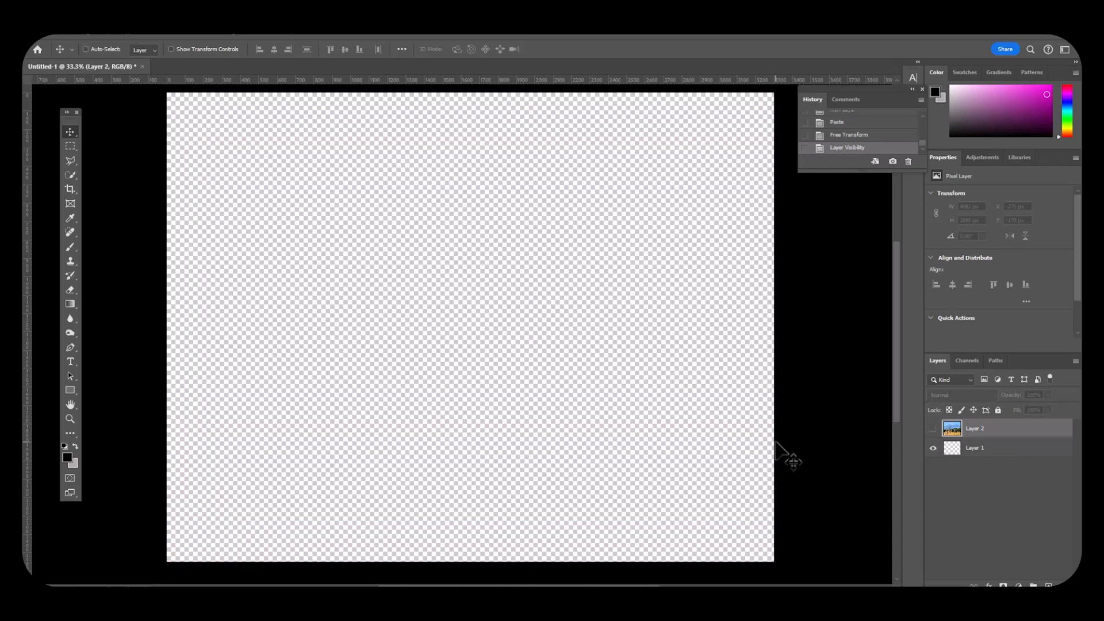
key("ctrl+v")
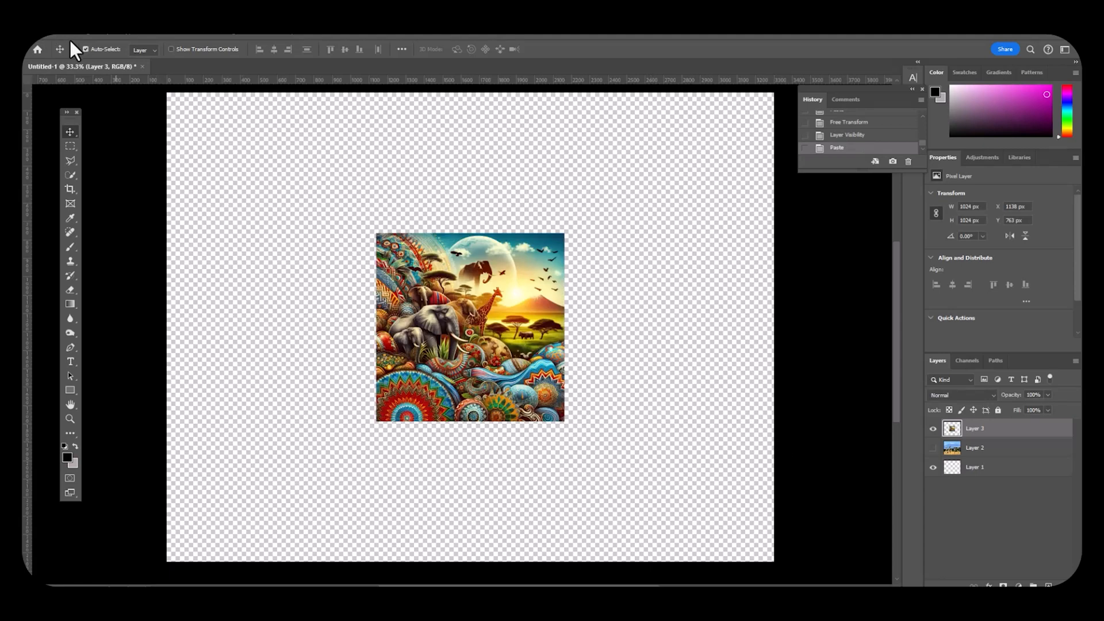
left_click(64, 33)
mouse_move(130, 299)
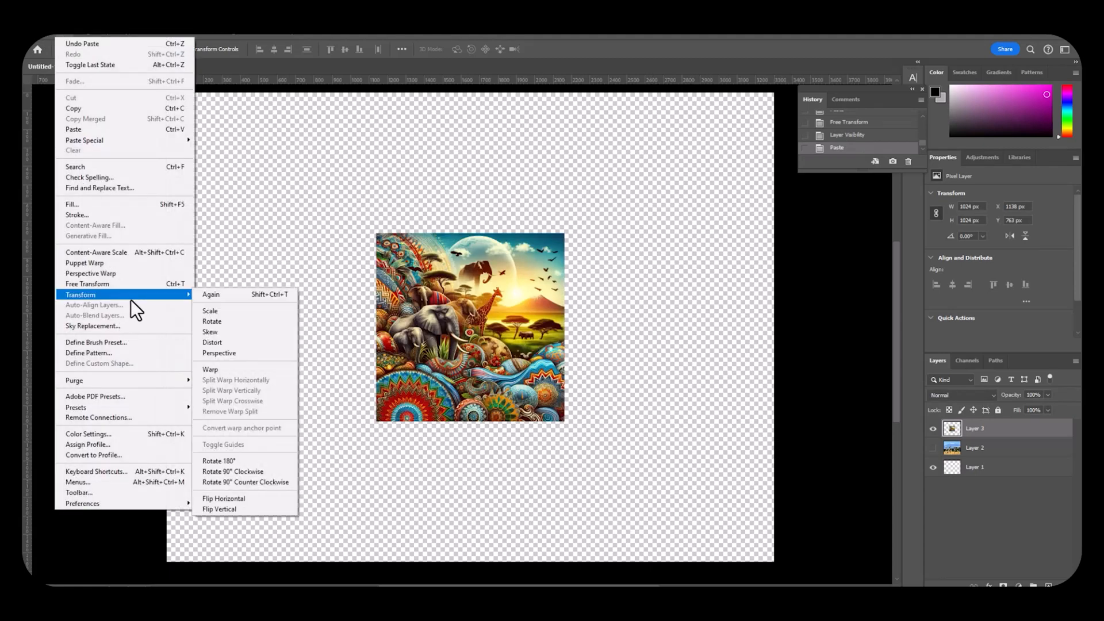
left_click(226, 471)
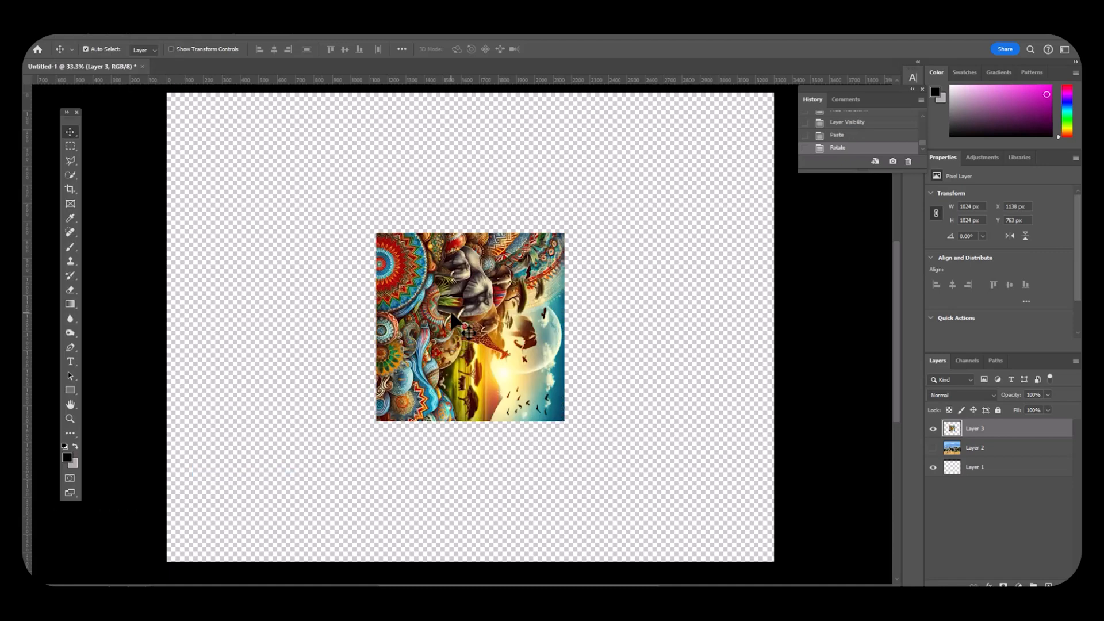
Enlarge the rotated illustration to about 2277 by 2277 px and position it centrally so it nearly fills the canvas height
left_click_drag(447, 312, 282, 194)
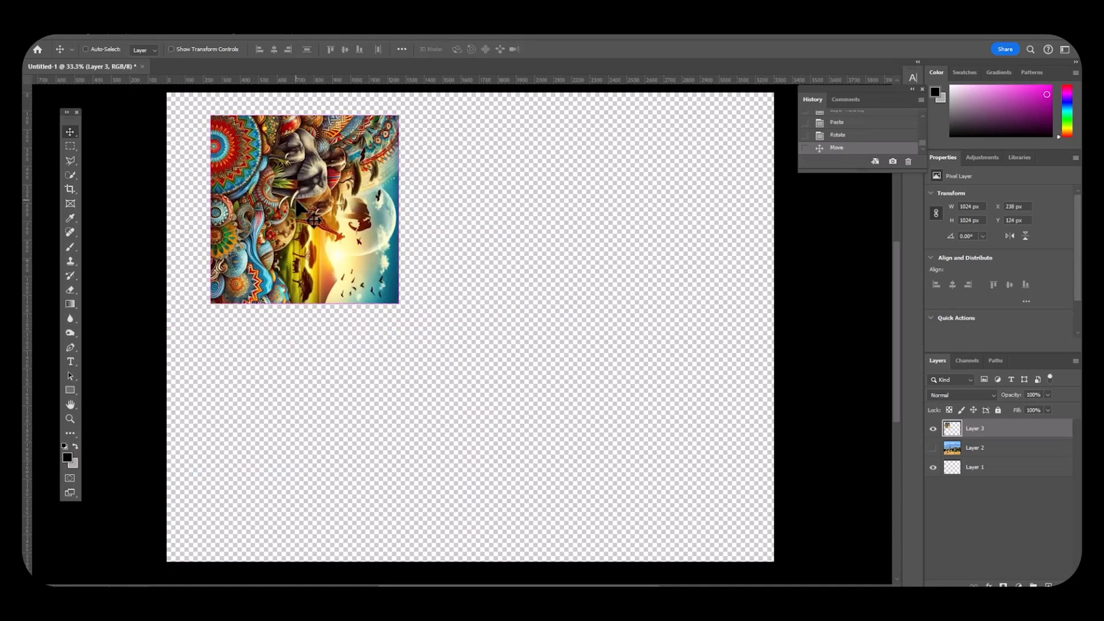
key("ctrl+t")
left_click_drag(398, 307, 665, 493)
left_click_drag(350, 249, 410, 240)
Add a text box across the upper part of the illustration reading "Explore Tanzania" in Coaster Black, 72 pt
left_click(71, 363)
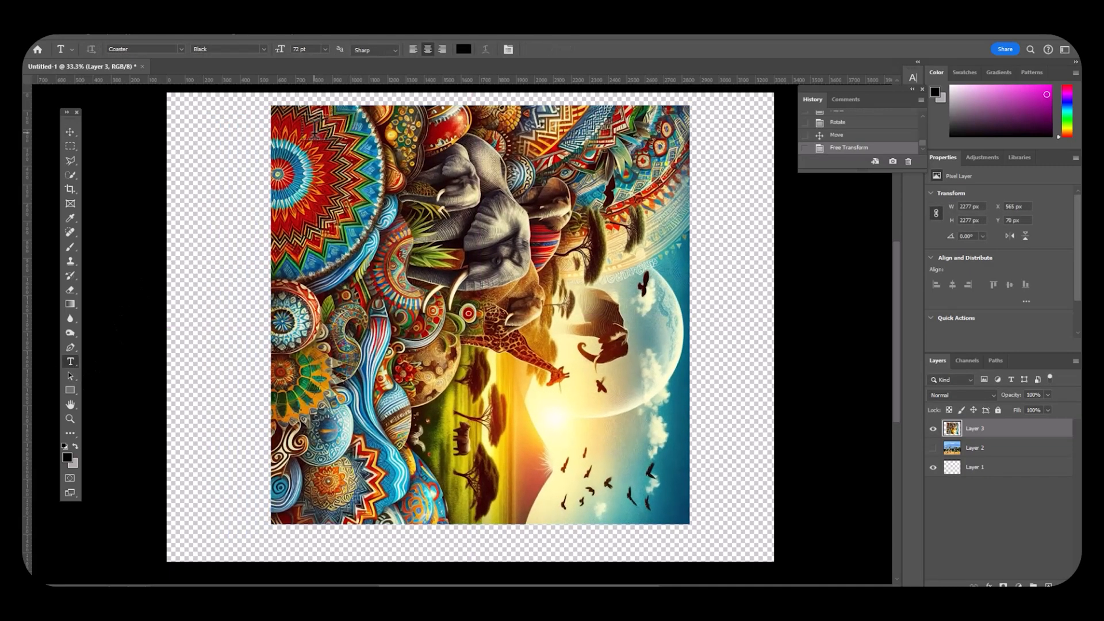
left_click_drag(305, 122, 674, 249)
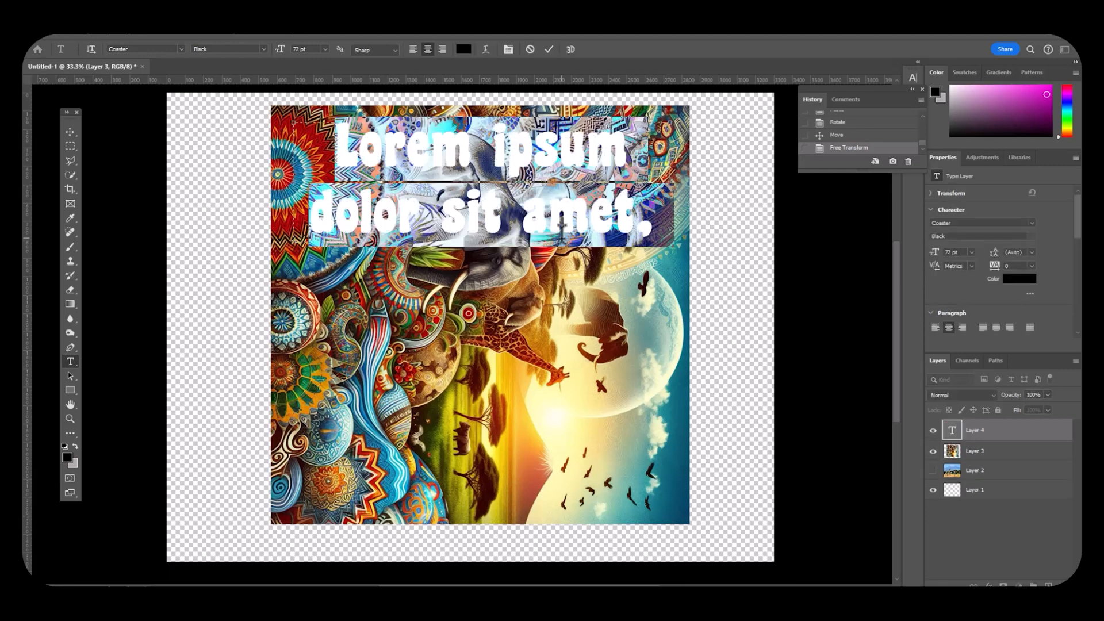
type("Ex")
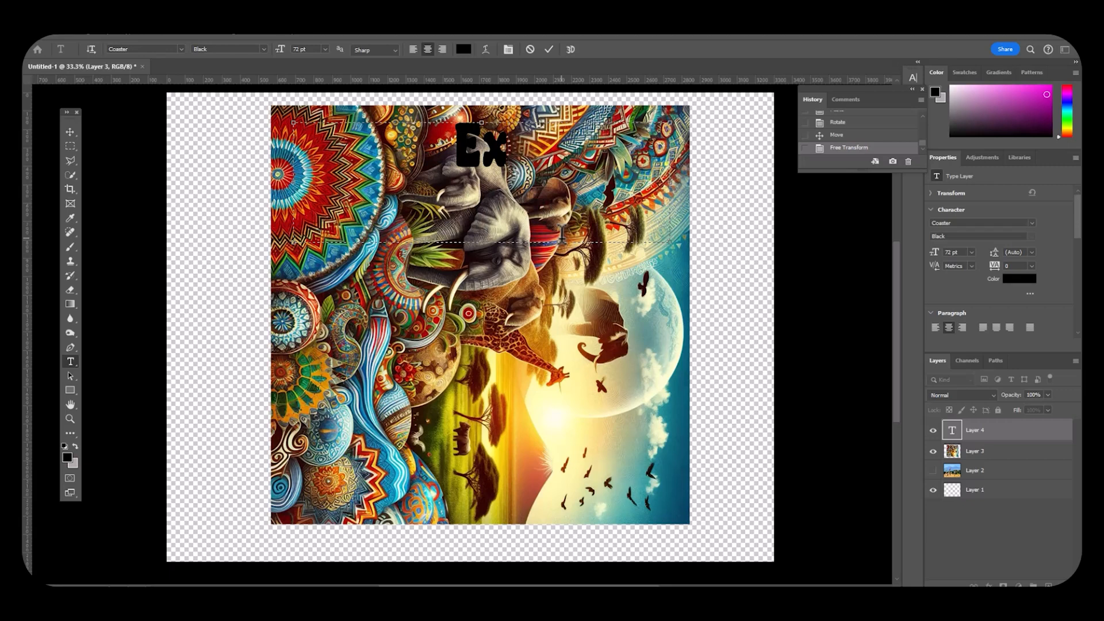
type("p")
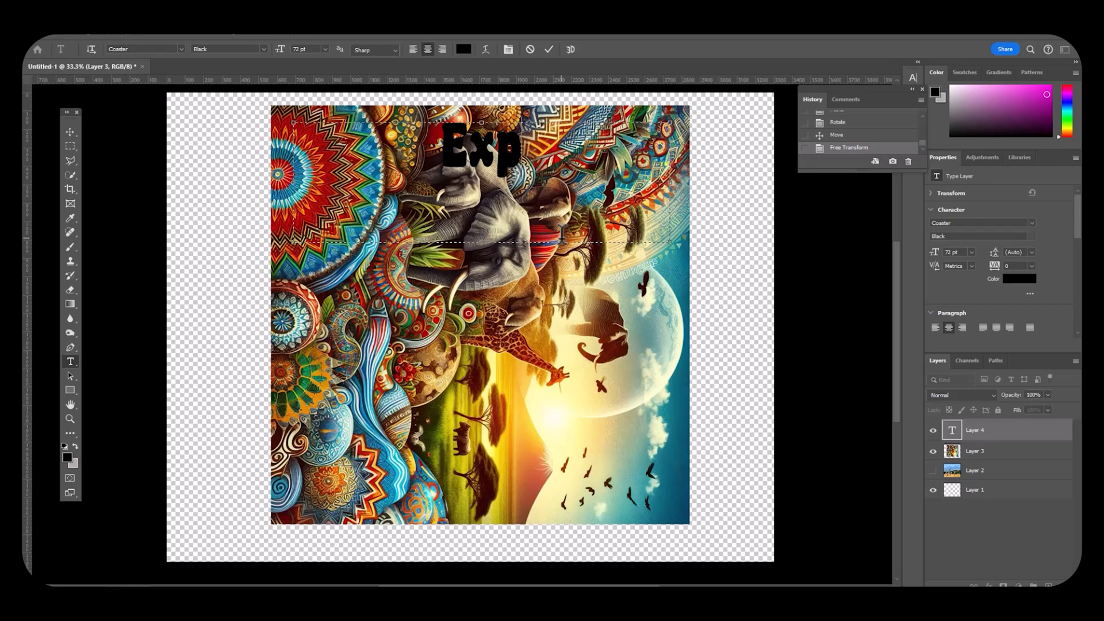
type("lore ")
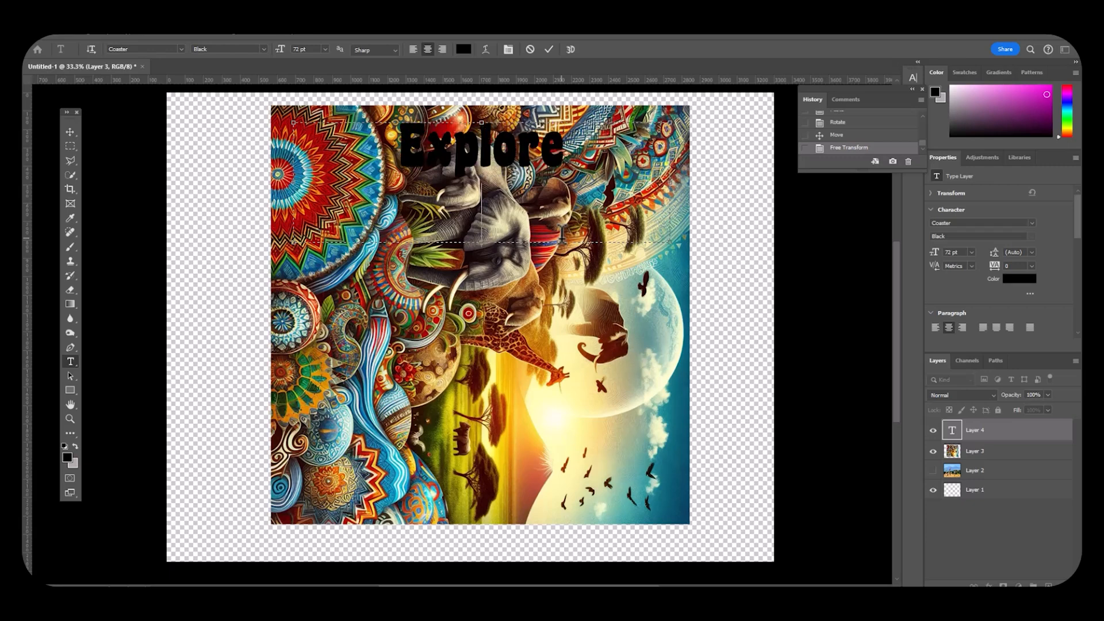
type("Tan")
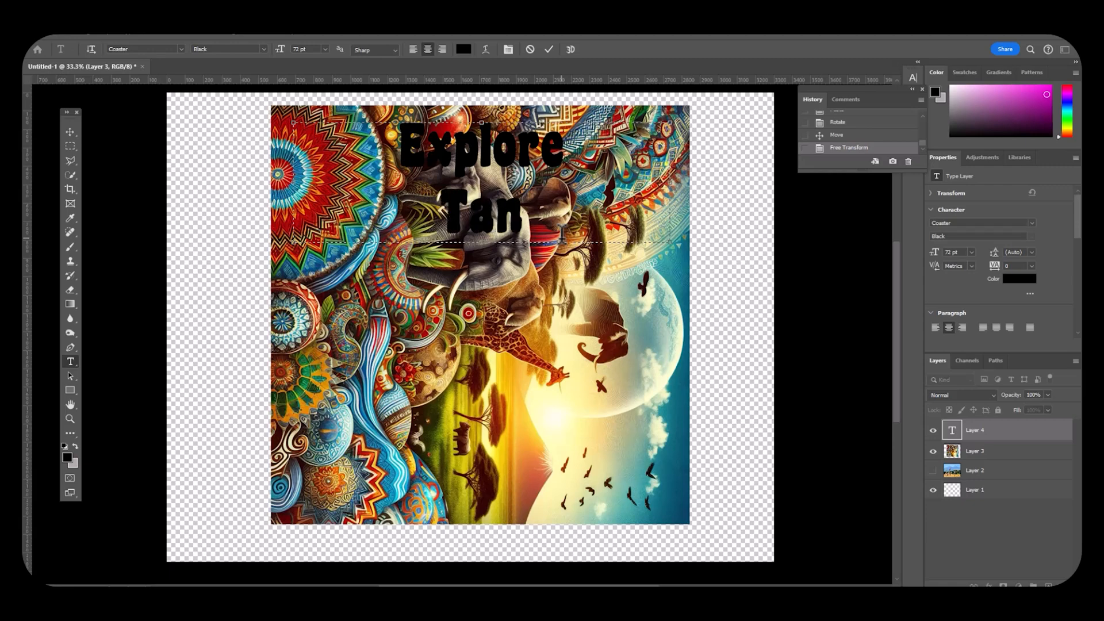
type("zania")
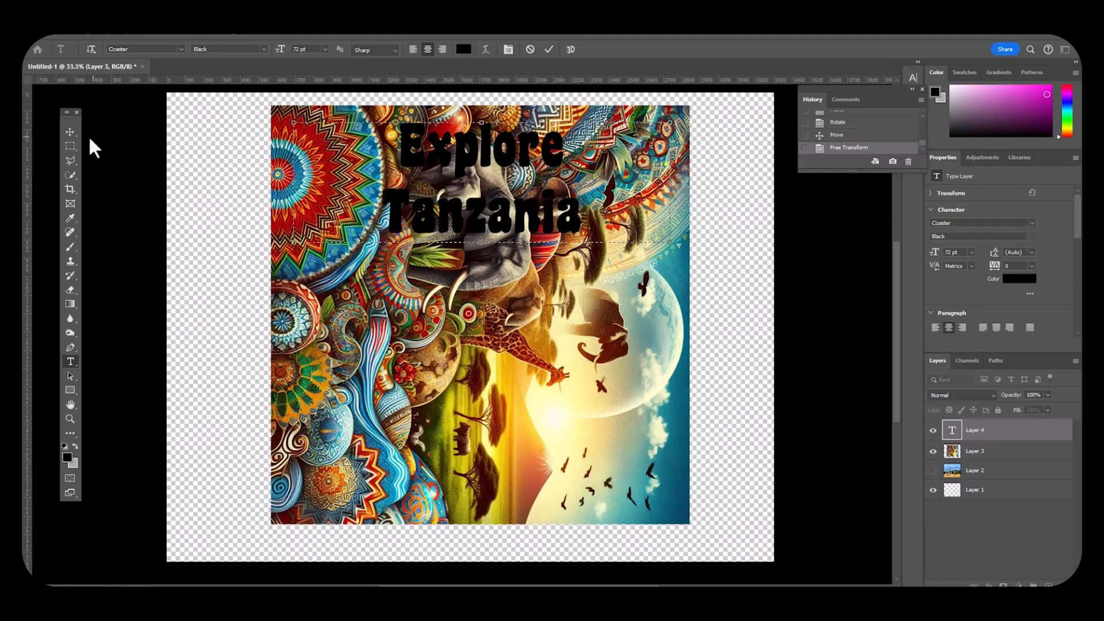
Hide the illustration layer and enlarge the "Explore Tanzania" text to about 156% (112.17 pt)
left_click(932, 456)
left_click(933, 469)
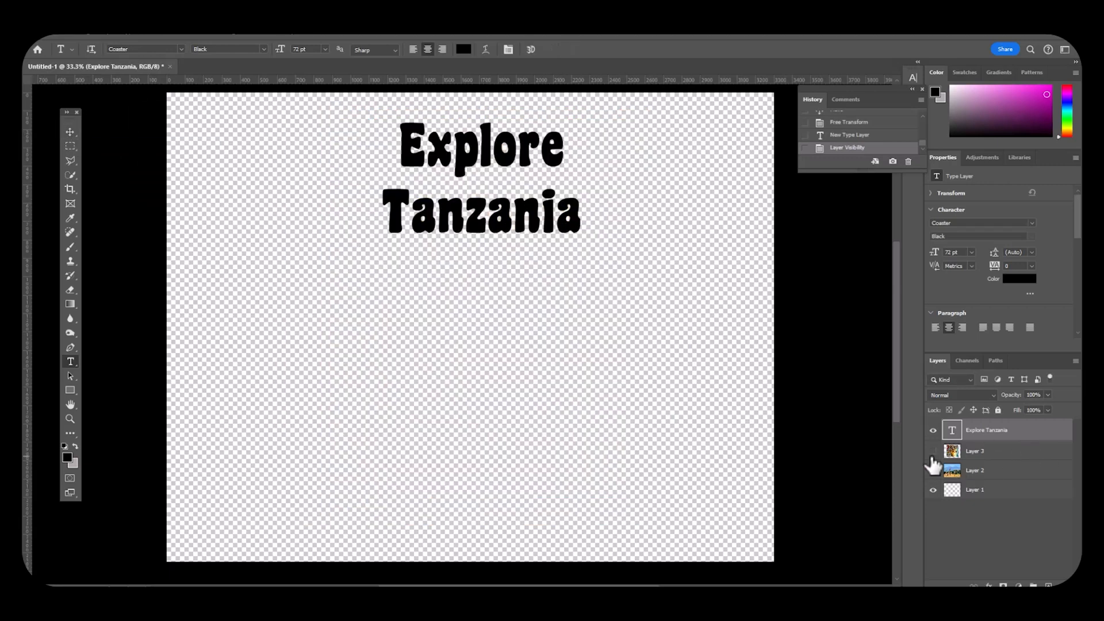
left_click(70, 132)
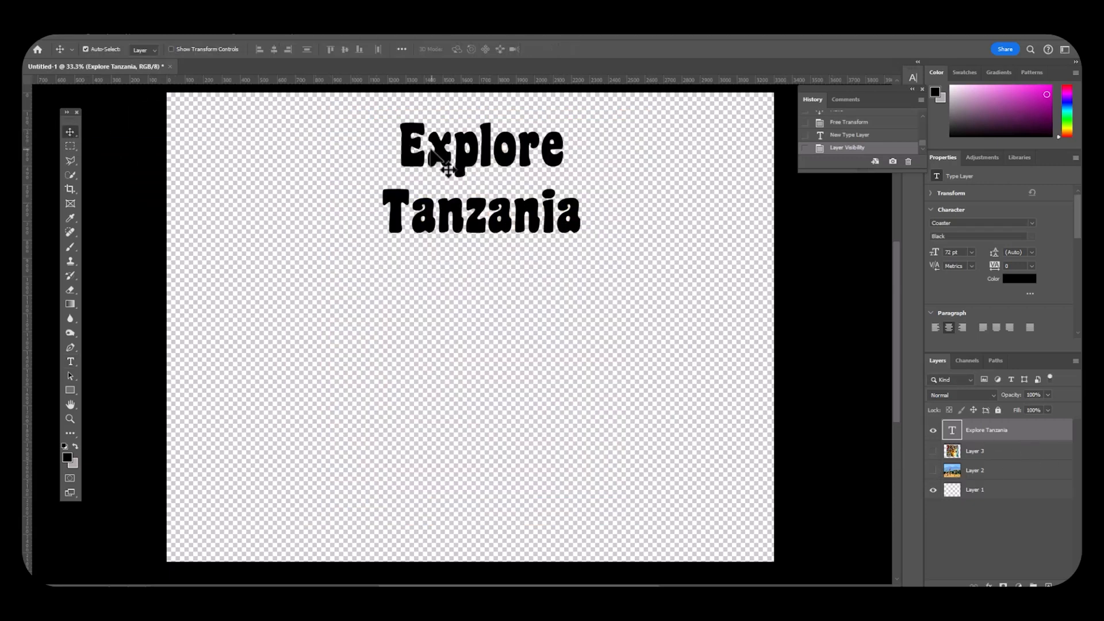
key("ctrl+t")
left_click_drag(295, 248, 161, 295)
left_click_drag(670, 293, 743, 317)
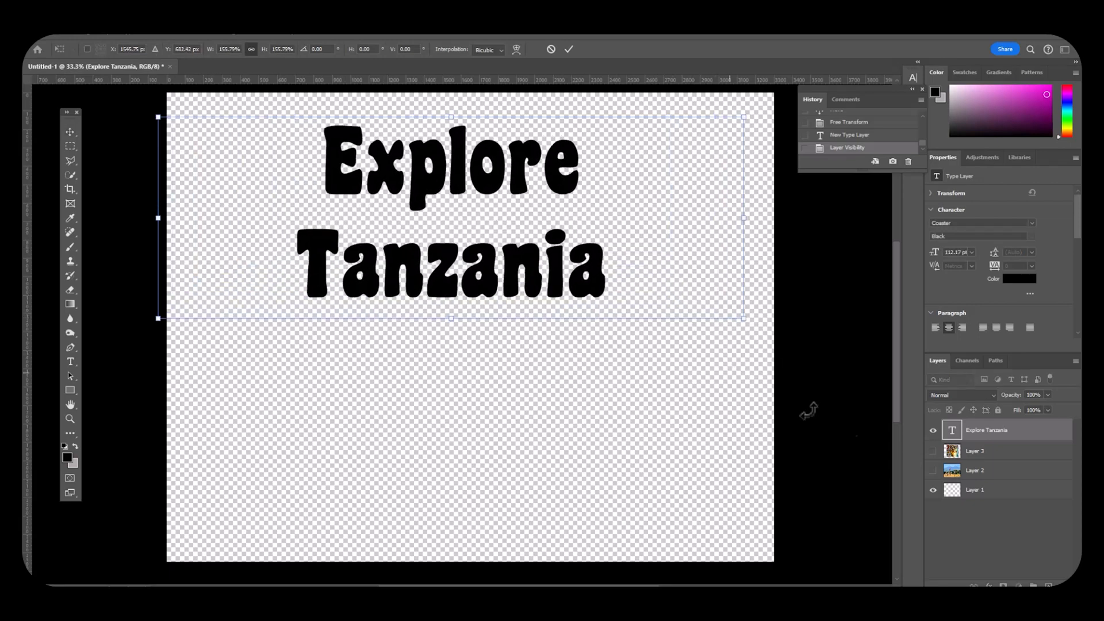
Show the illustration layer and move the text up and left so its letters sit within the image's patterned upper-left area
left_click(932, 451)
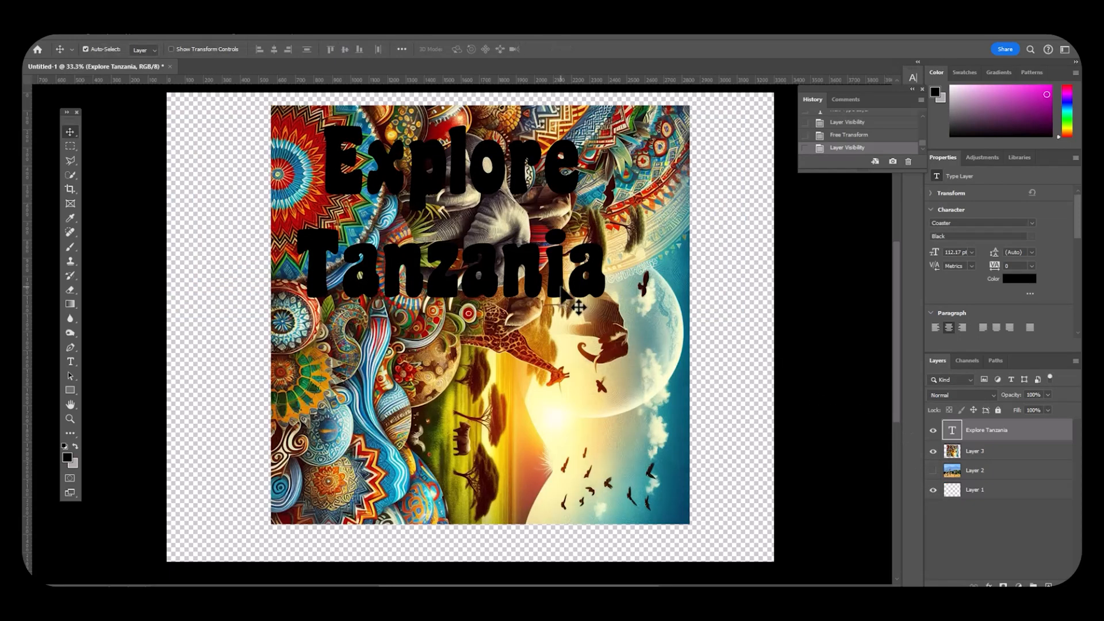
left_click_drag(531, 287, 513, 265)
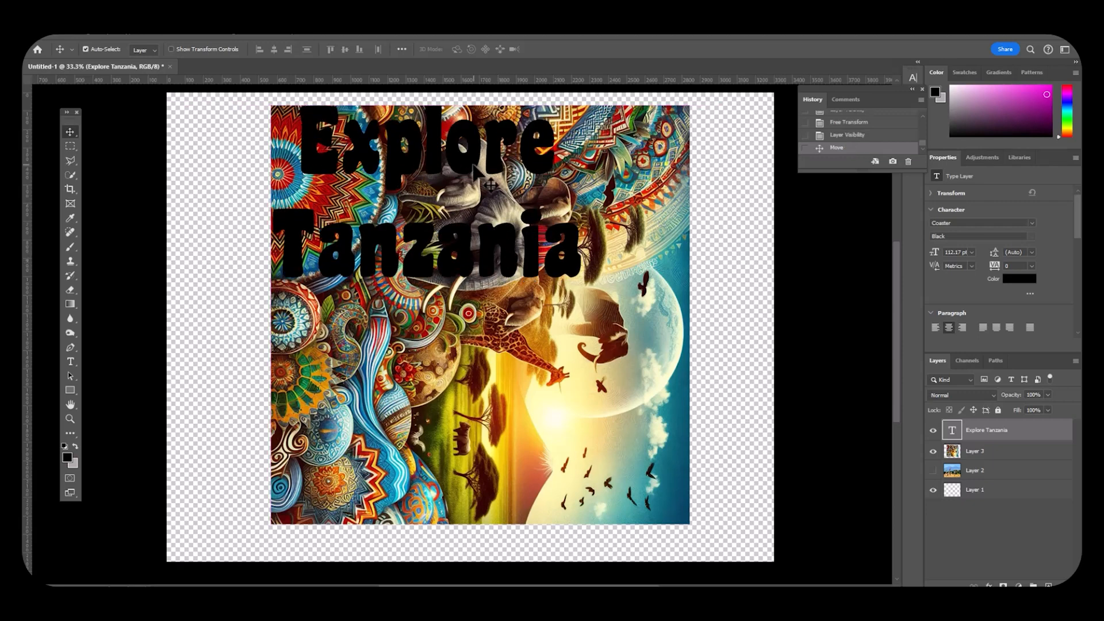
left_click_drag(472, 164, 472, 170)
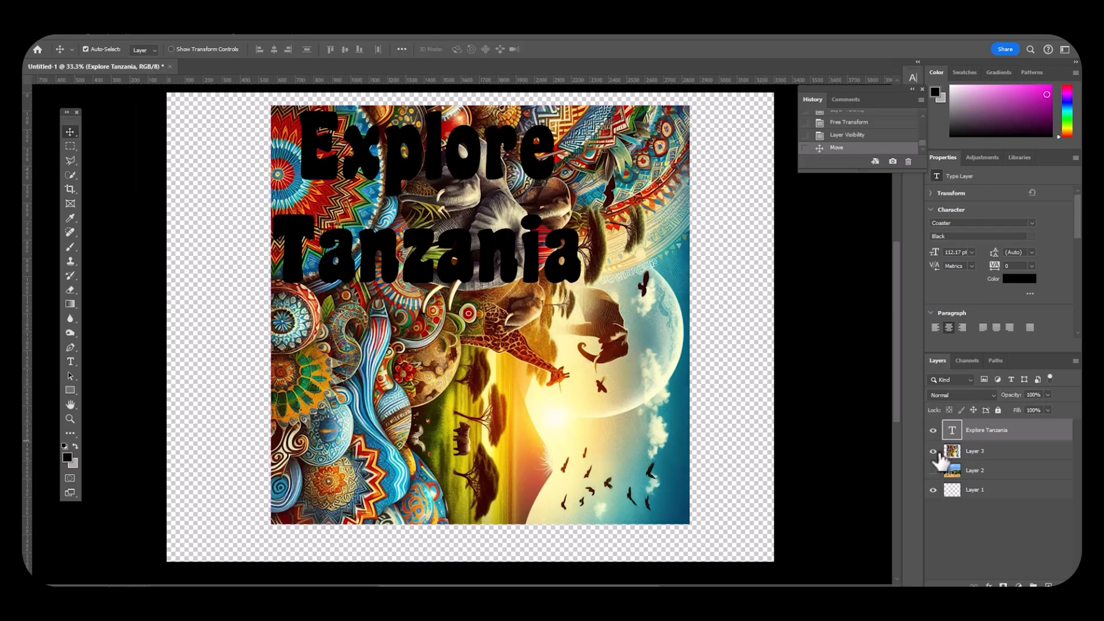
Hide the illustration layer and select the black "Explore Tanzania" letters with Color Range
left_click(933, 452)
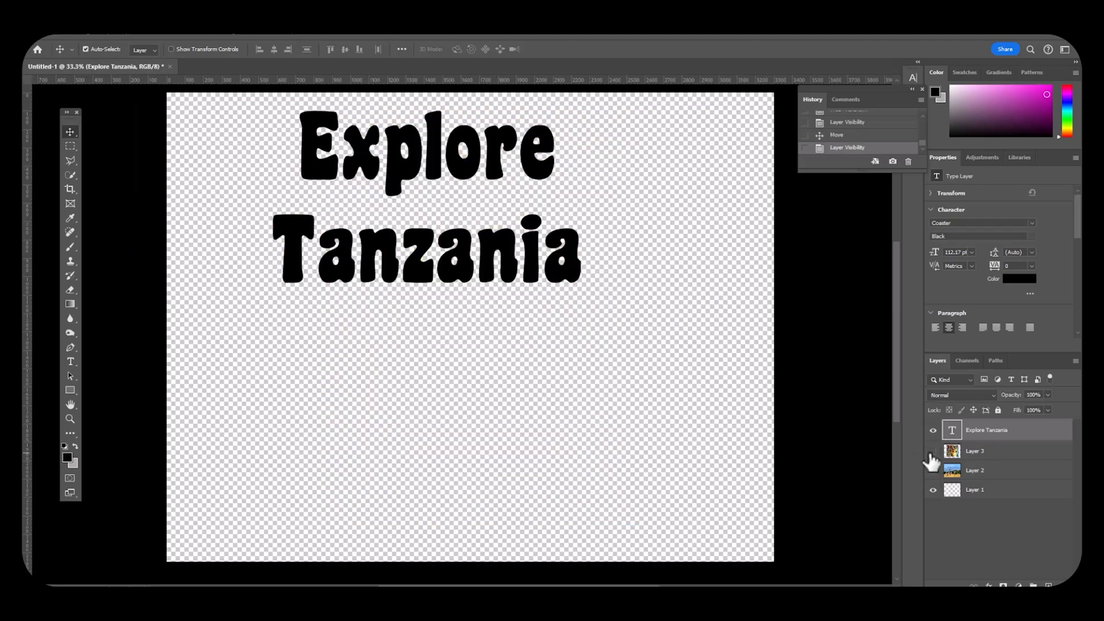
left_click(153, 32)
left_click(170, 142)
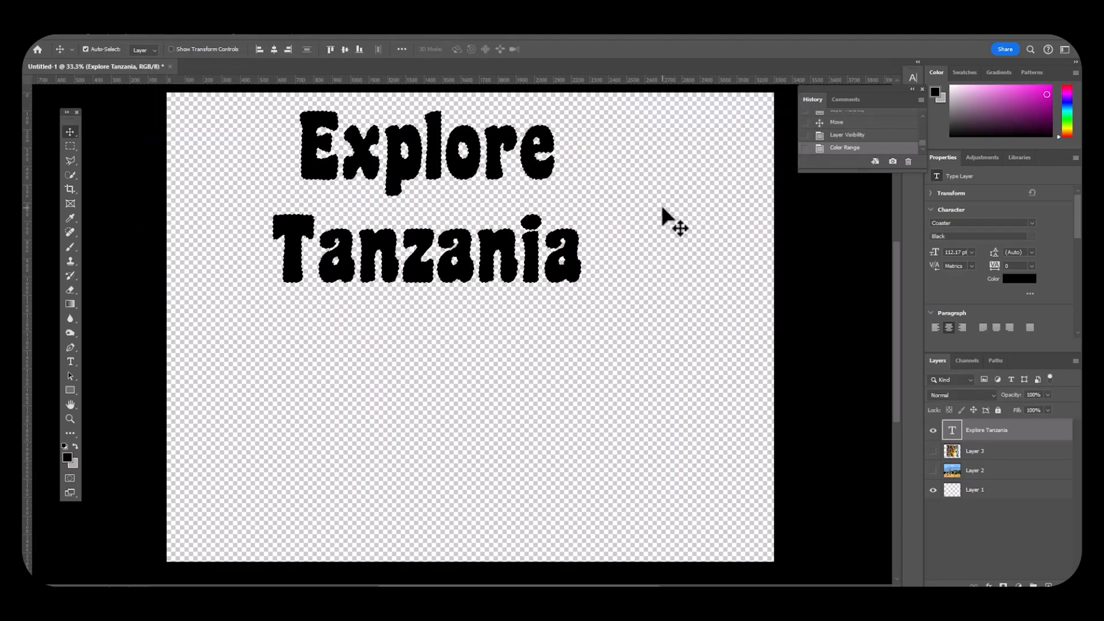
Show the illustration, hide the text layer, clear the illustration outside the letter shapes using the inverted selection, and deselect
left_click(933, 451)
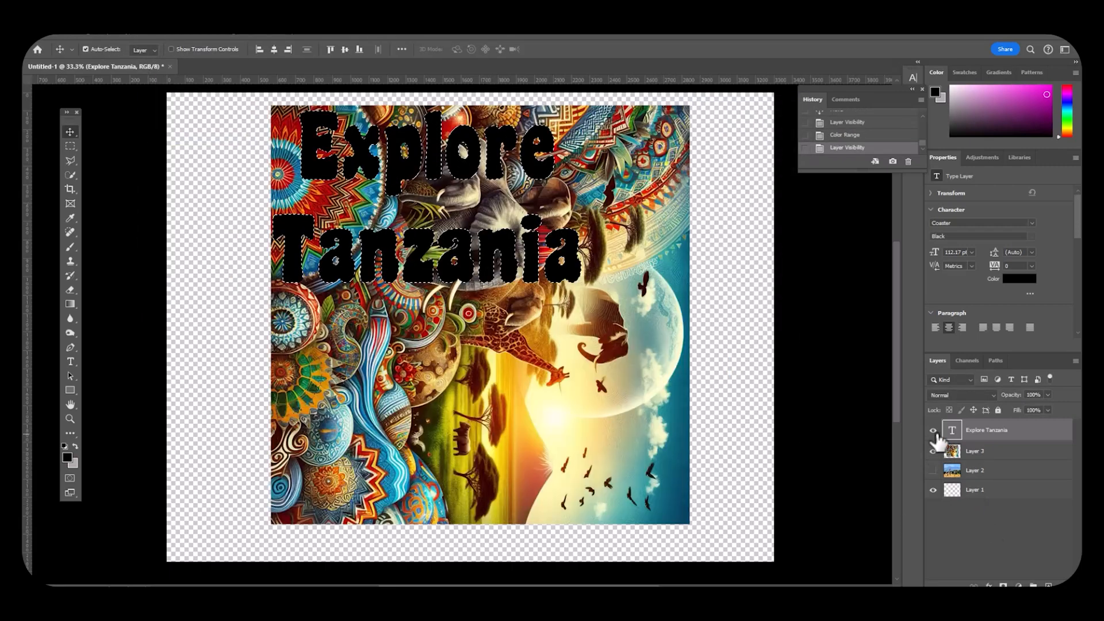
left_click(933, 430)
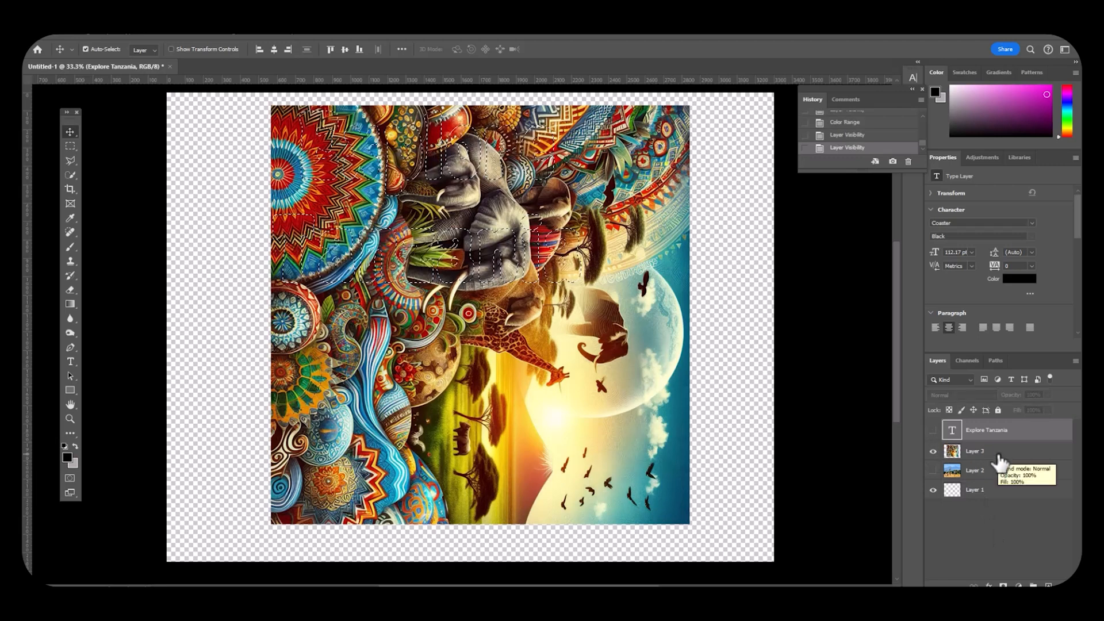
left_click(997, 451)
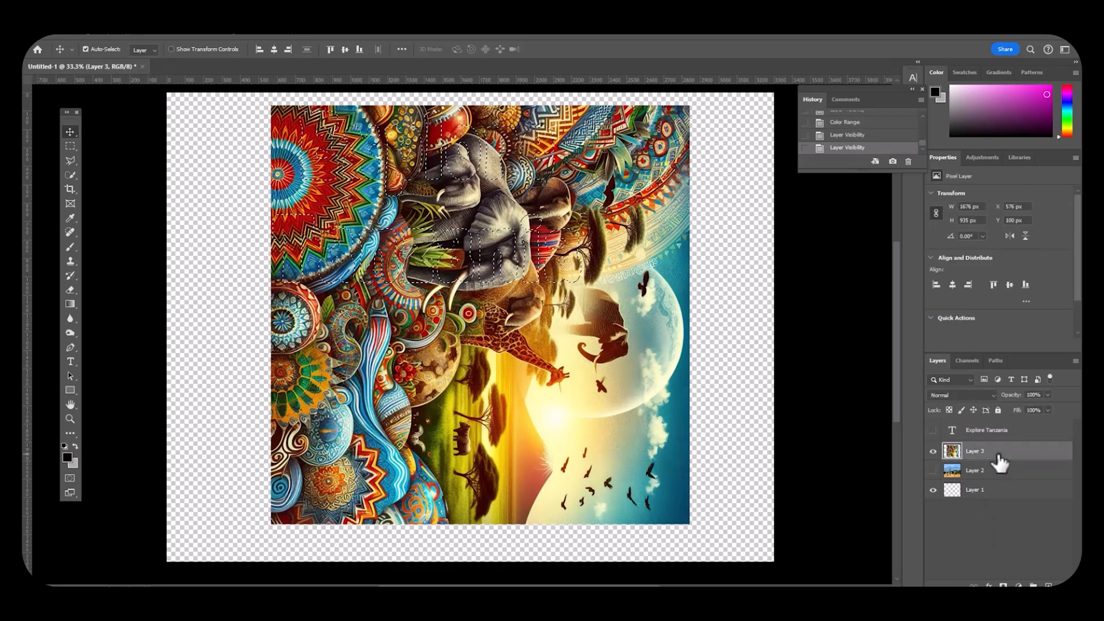
left_click(146, 33)
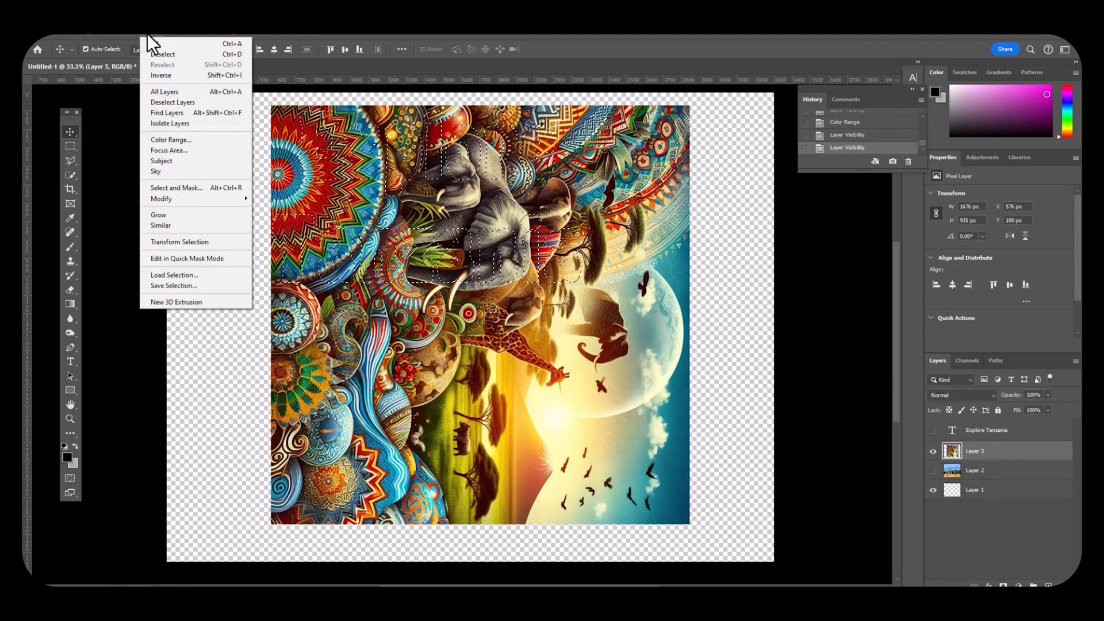
left_click(166, 75)
key("Delete")
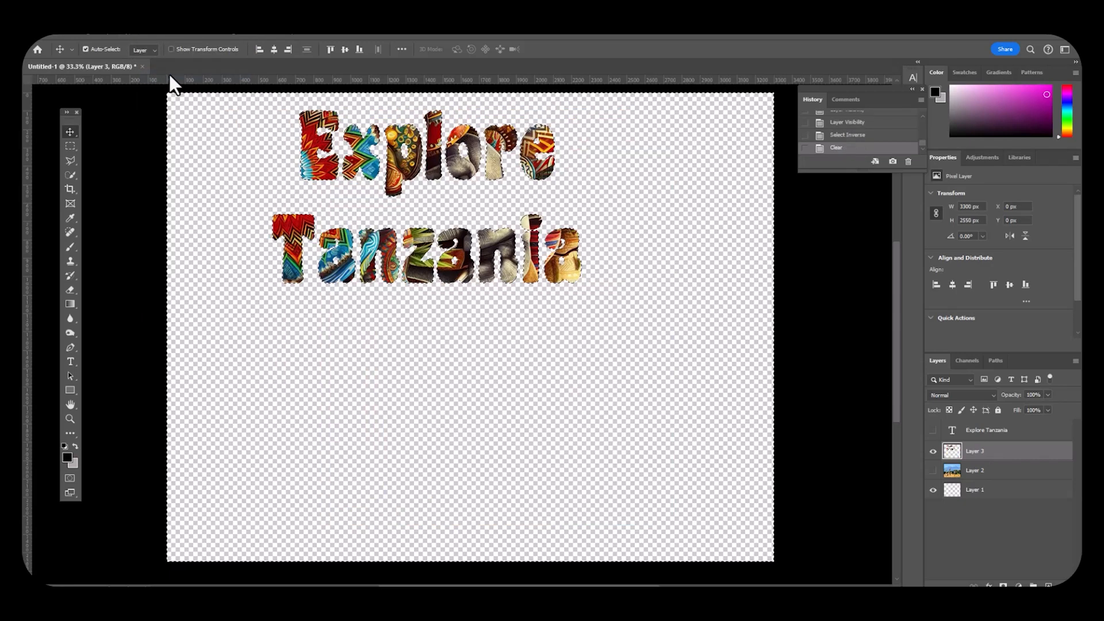
left_click(151, 33)
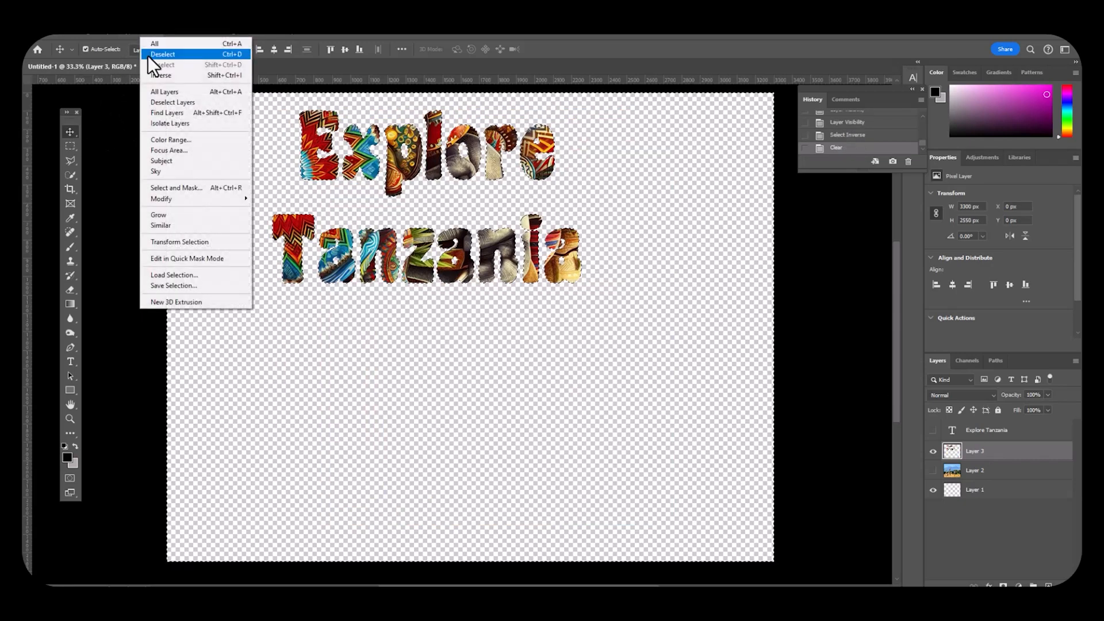
left_click(147, 55)
Show the giraffe photo with a slight shift to the right, and place the hidden "Explore Tanzania" text layer beneath it
left_click(933, 470)
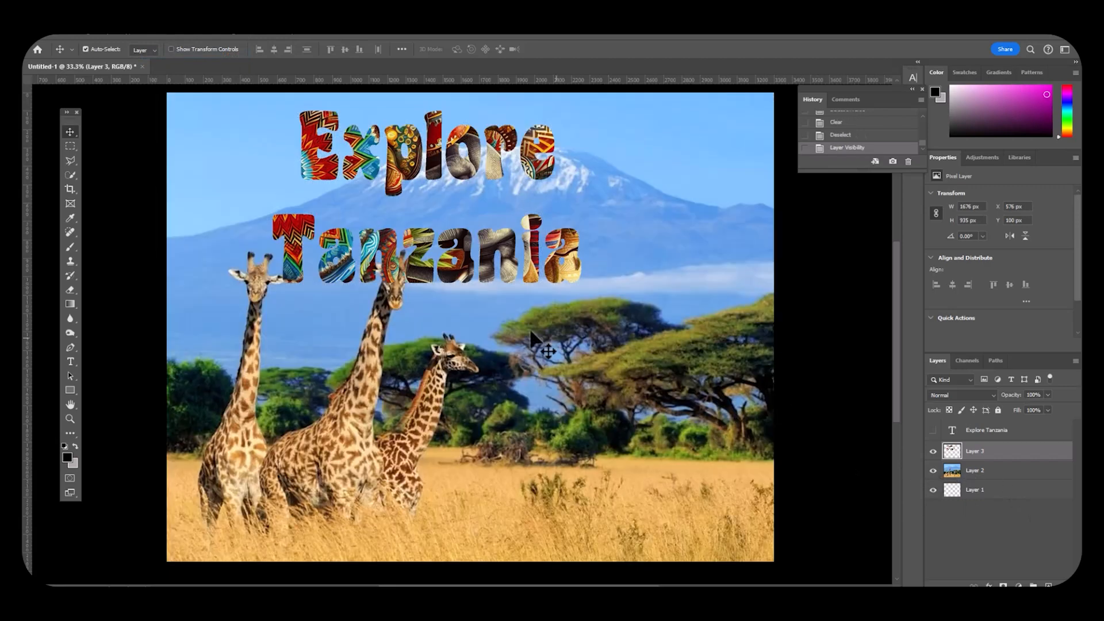
left_click_drag(428, 266, 453, 265)
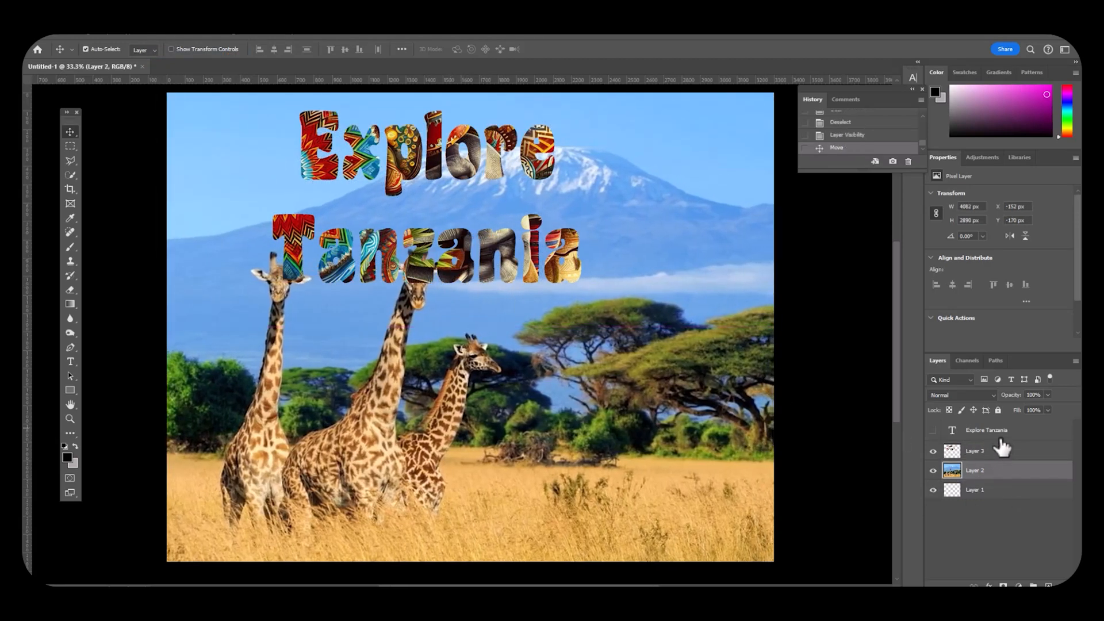
left_click_drag(998, 431, 1005, 487)
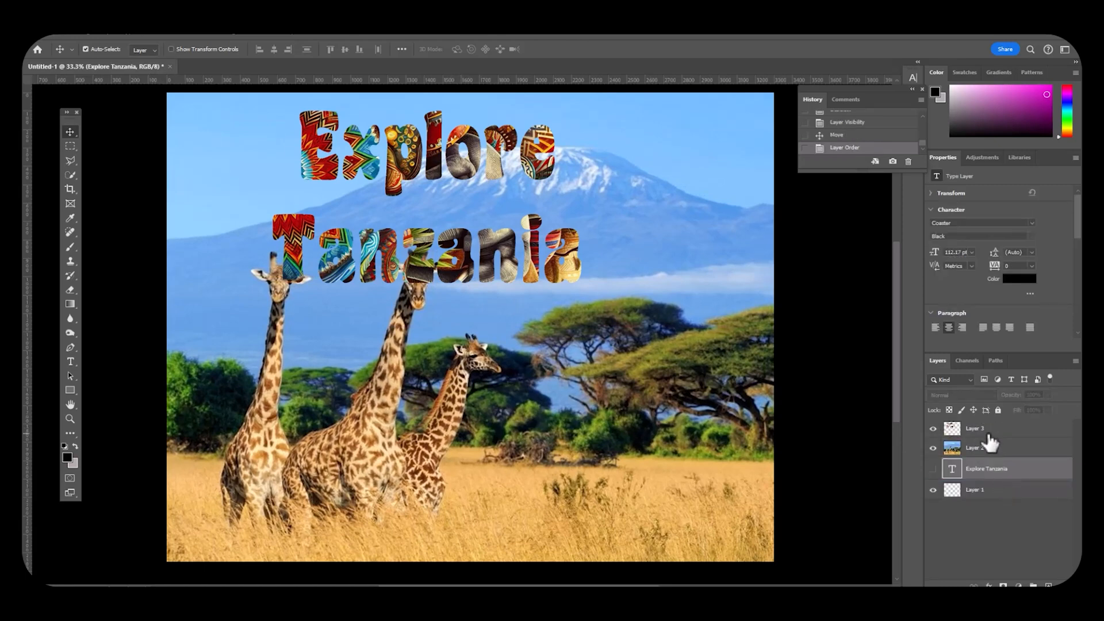
Move the patterned lettering to the right half of the canvas and shift the giraffe photo left and slightly down
left_click(978, 428)
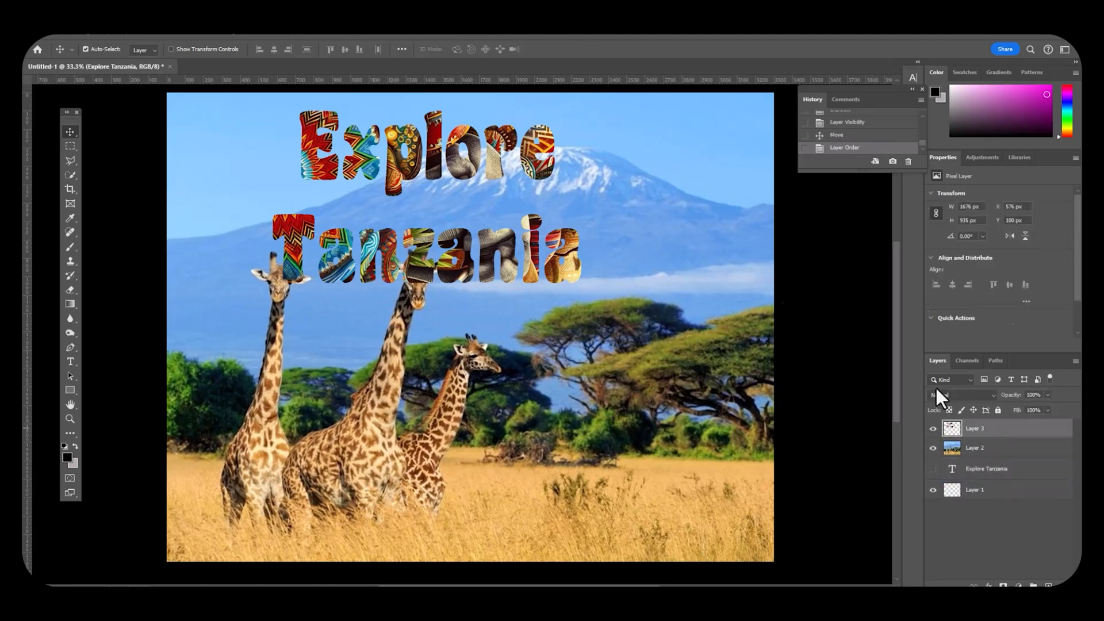
left_click(486, 163)
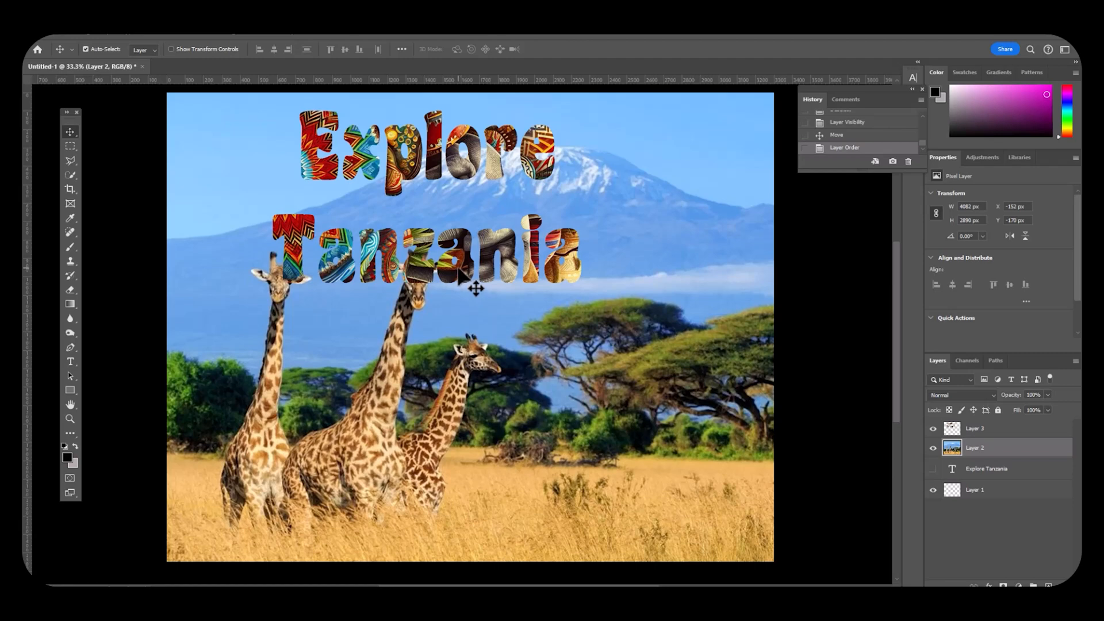
left_click_drag(459, 271, 640, 314)
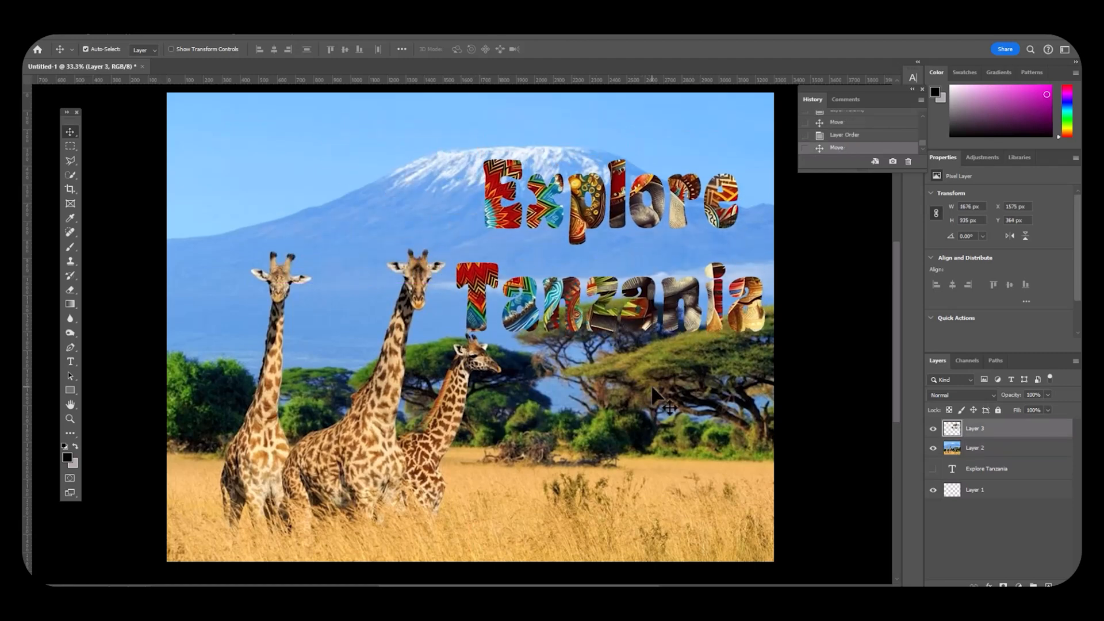
left_click_drag(433, 422, 378, 434)
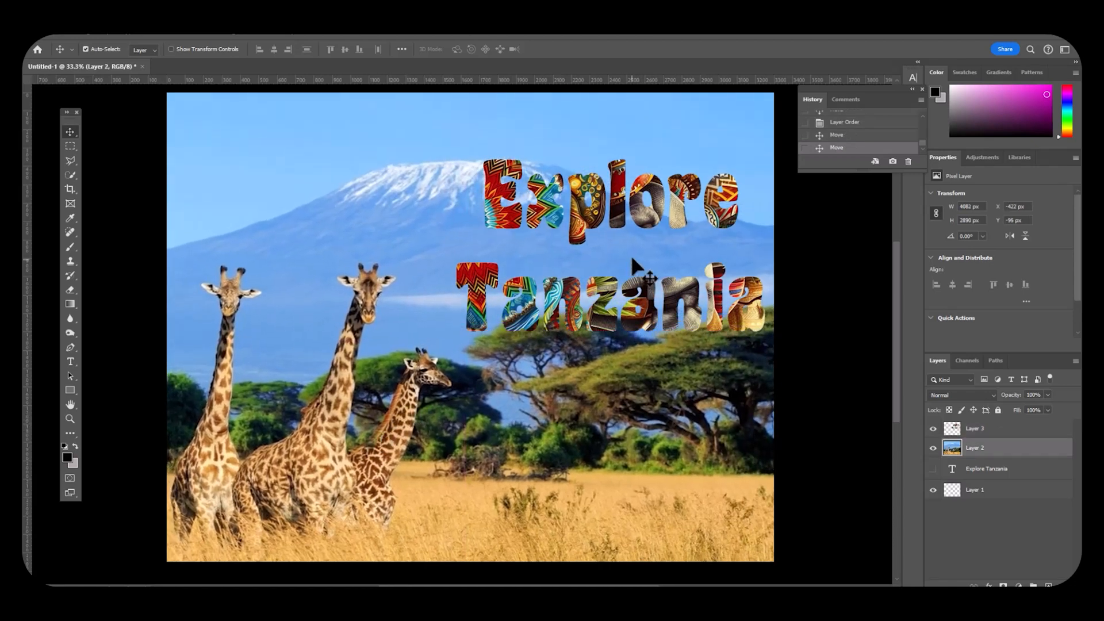
Scale the patterned lettering down to about 1179 by 658 px and place it in the upper-right sky above the trees
left_click(635, 211)
left_click_drag(598, 224, 592, 205)
key("ctrl+t")
left_click_drag(447, 141, 557, 204)
left_click_drag(602, 235, 571, 154)
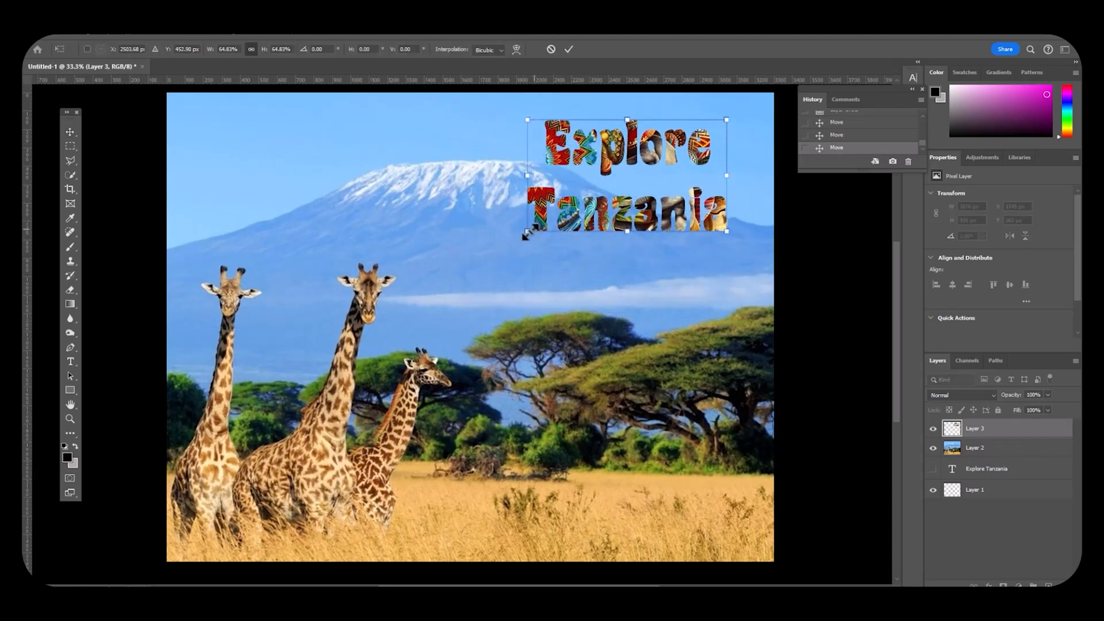
left_click_drag(524, 235, 507, 249)
left_click(71, 134)
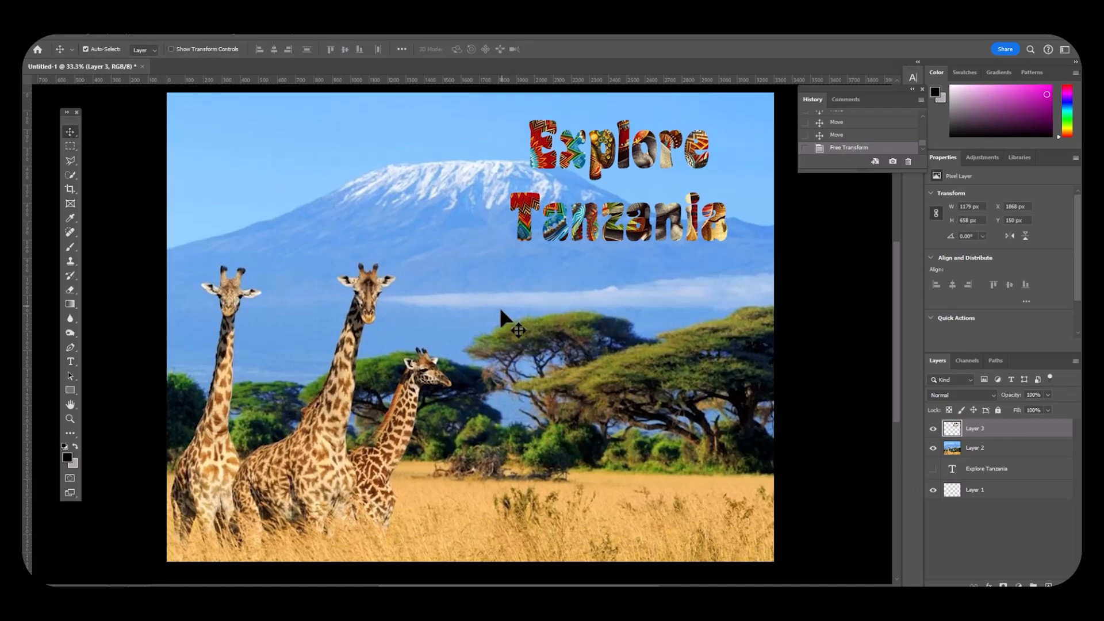
Nudge the patterned lettering slightly right and down, and enlarge the giraffe photo to 114.83%, positioned to cover the canvas with all three giraffes showing
left_click_drag(610, 230, 627, 249)
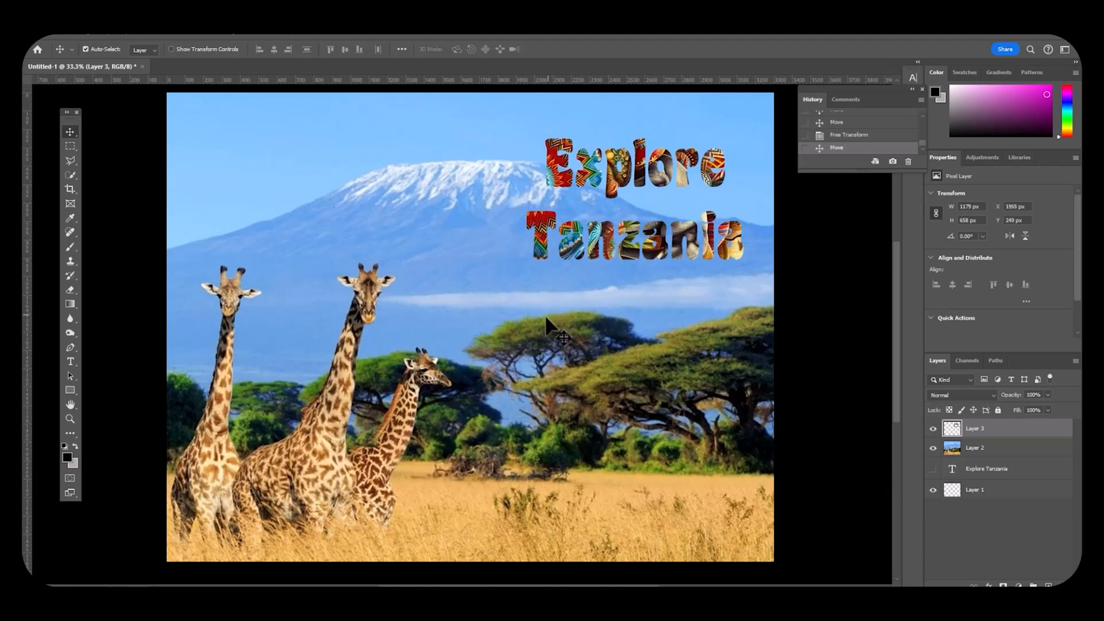
left_click_drag(544, 315, 476, 378)
key("ctrl+t")
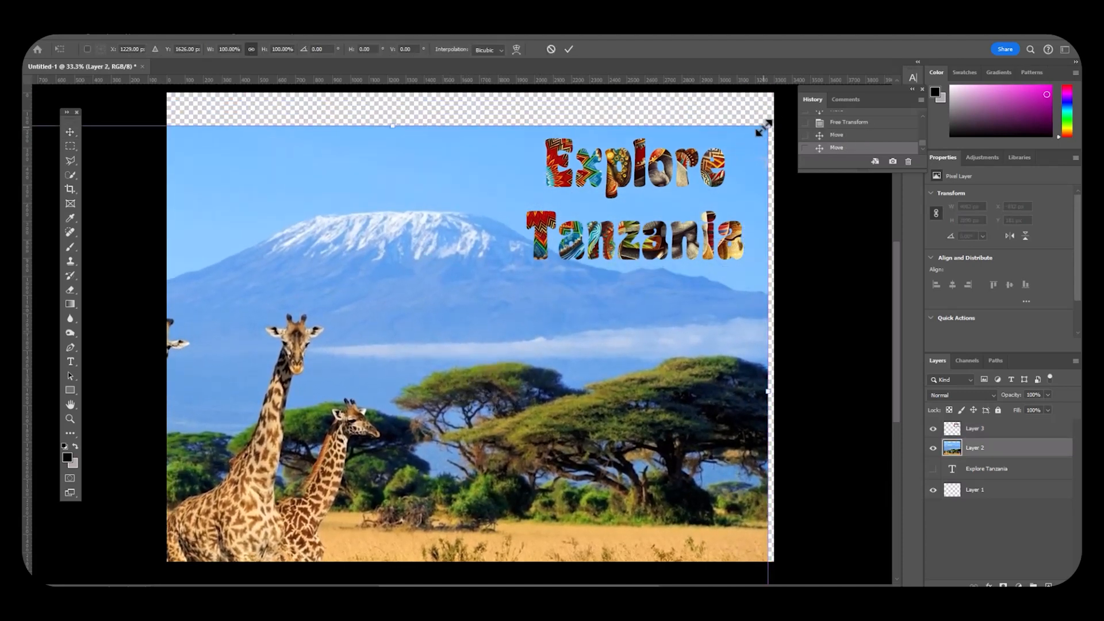
left_click_drag(766, 123, 878, 56)
scroll(425, 390, "down", 4)
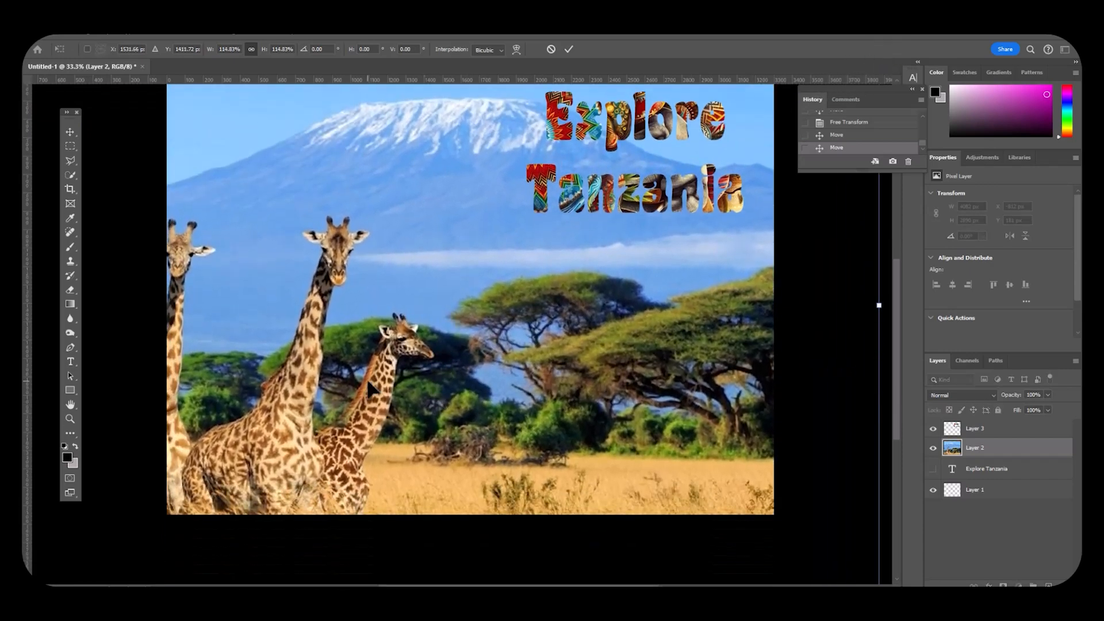
left_click_drag(365, 385, 413, 370)
scroll(436, 396, "up", 3)
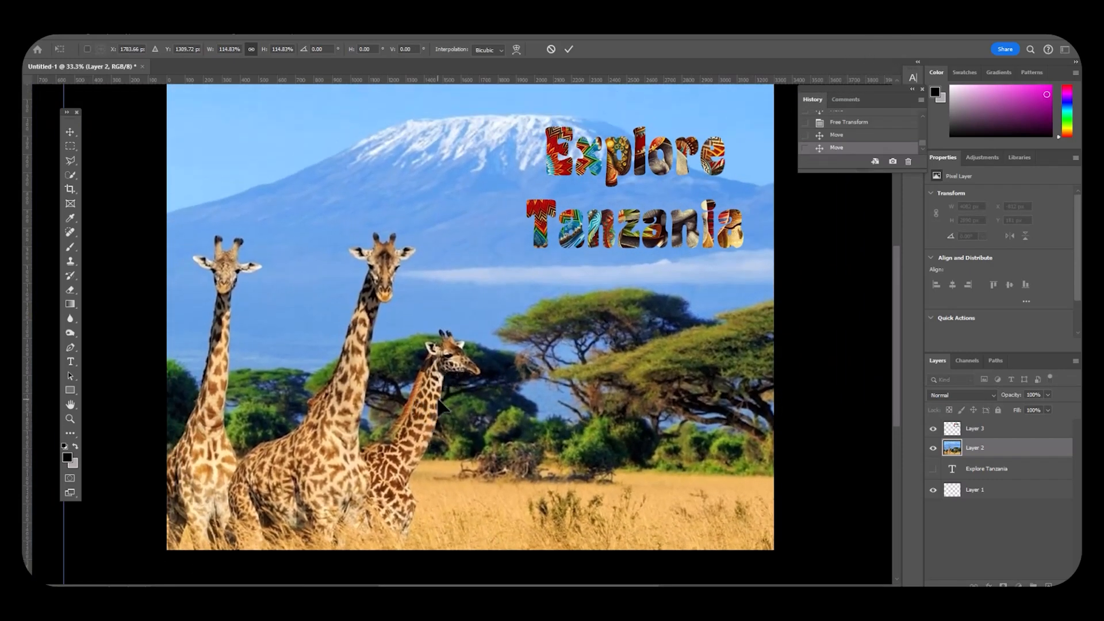
left_click_drag(603, 266, 626, 241)
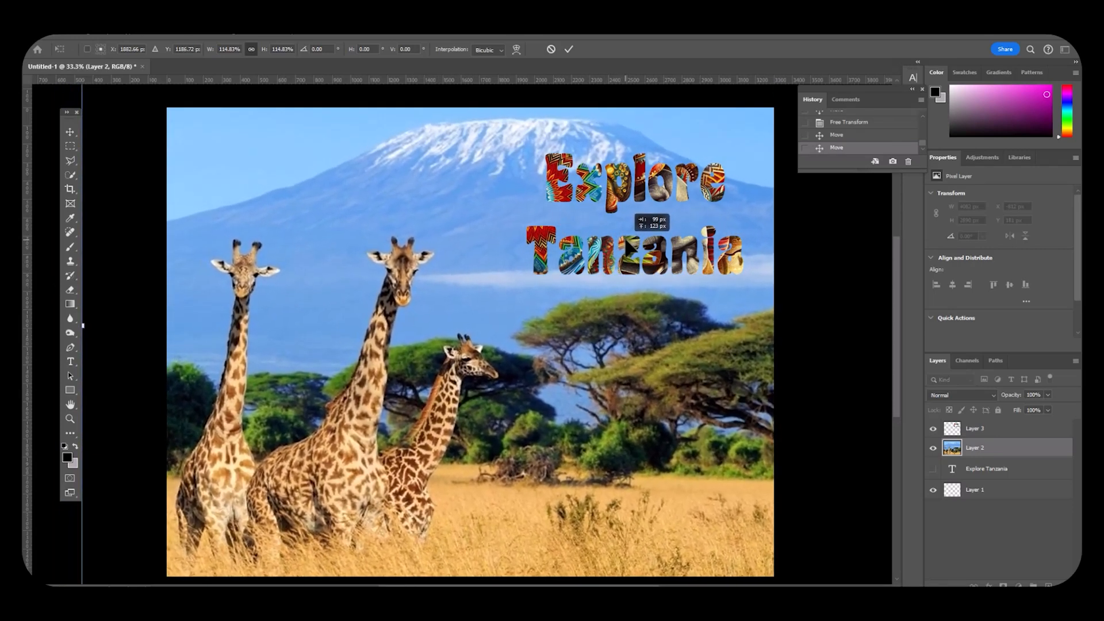
left_click(73, 136)
Enlarge the patterned lettering to about 124% (1462 by 816 px) and place it in the upper-right sky over the mountain
left_click_drag(629, 292, 596, 542)
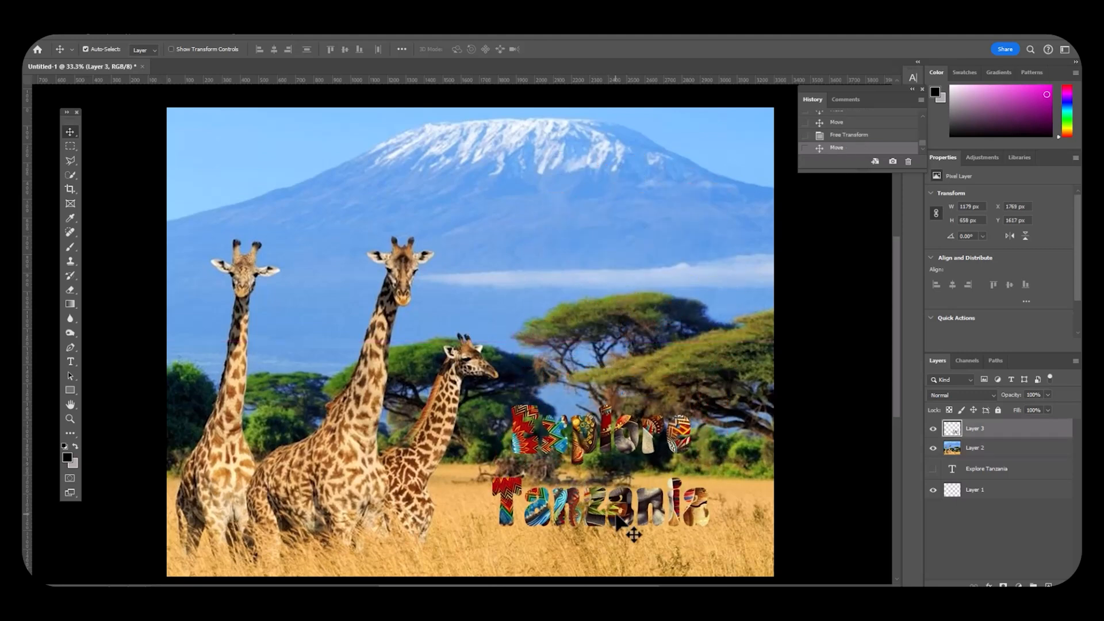
key("ctrl+t")
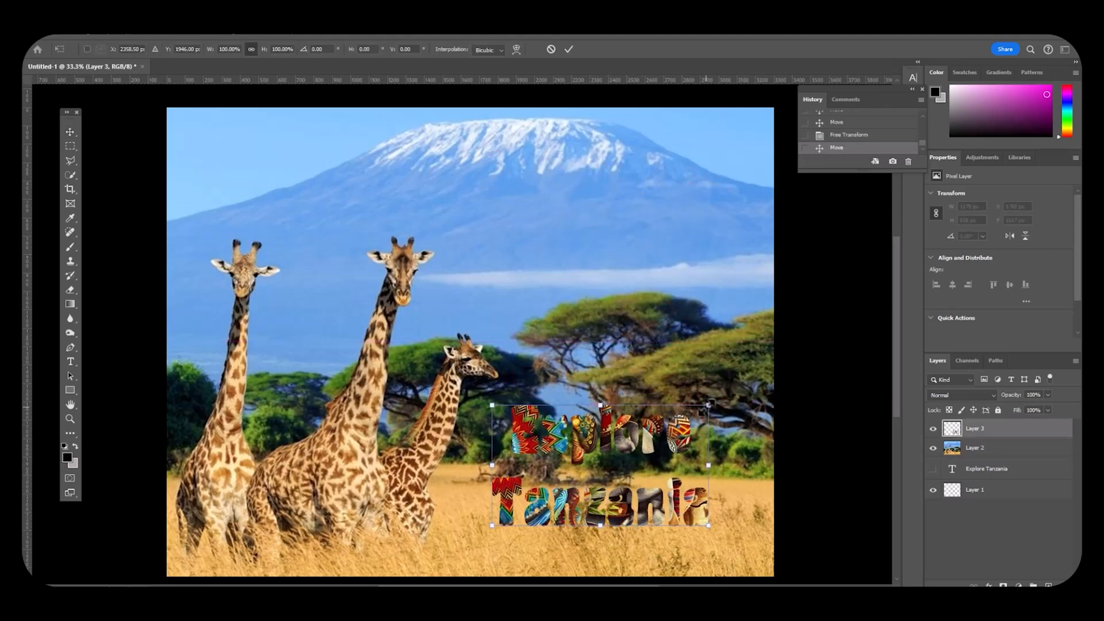
left_click_drag(709, 404, 761, 376)
left_click_drag(616, 444, 565, 185)
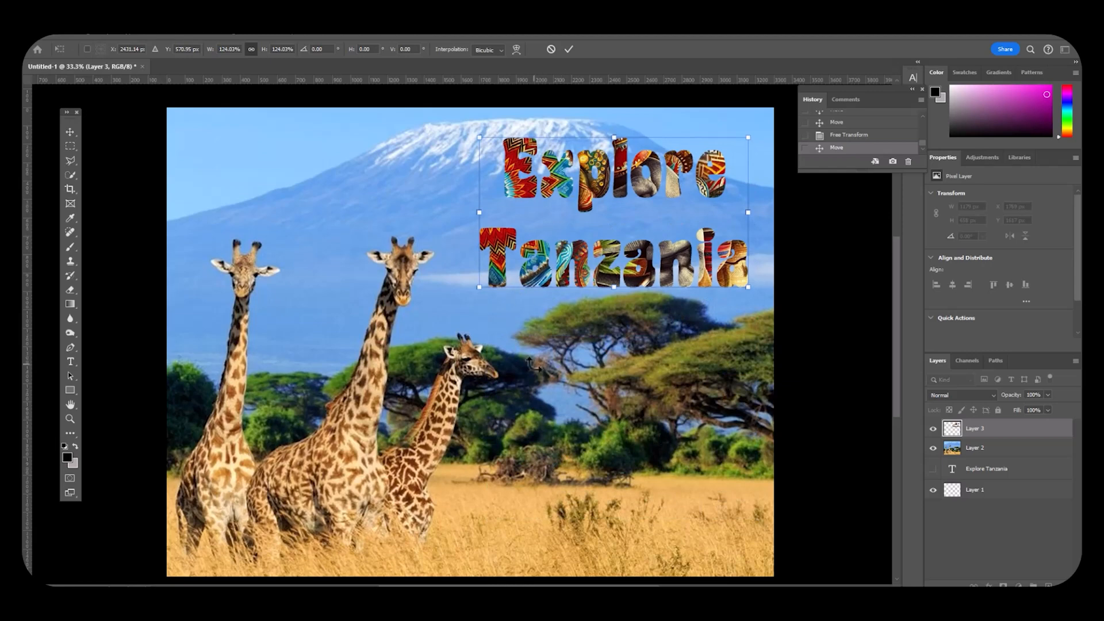
key("Return")
Scale the giraffe photo down to about 76% and reposition it so the giraffes stand in the left half of the canvas
left_click(576, 461)
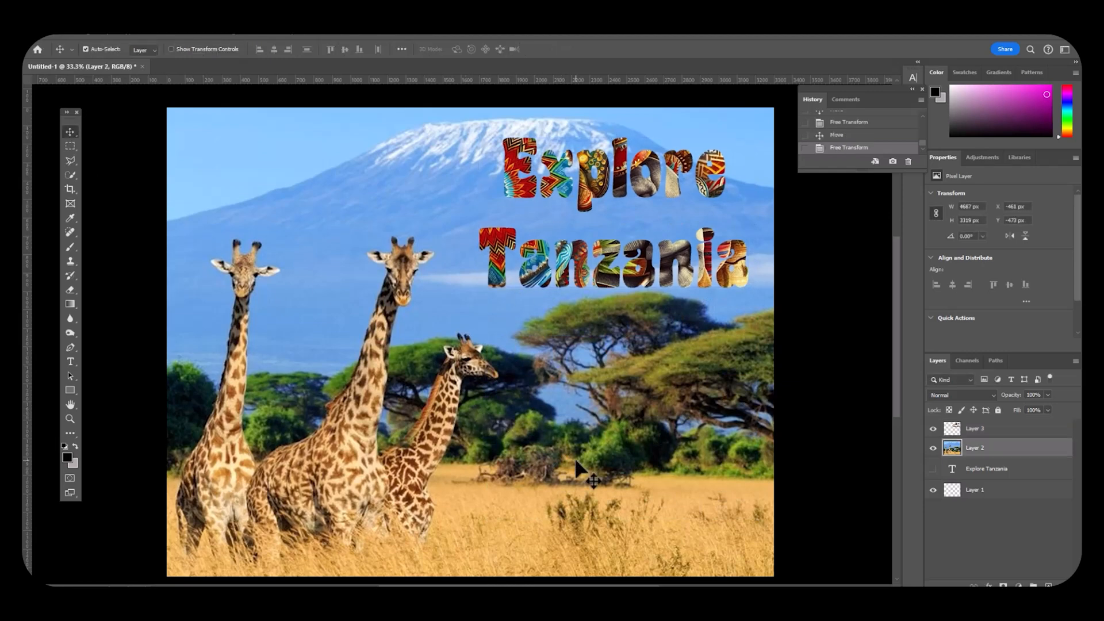
key("ctrl+t")
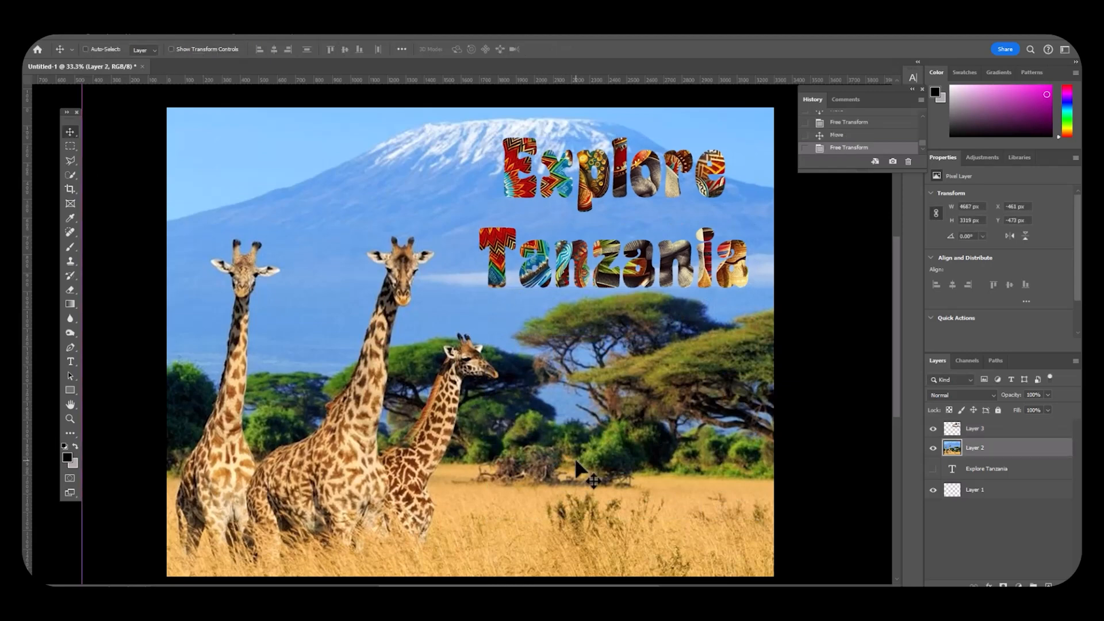
left_click_drag(83, 323, 181, 325)
left_click_drag(348, 382, 277, 378)
left_click_drag(110, 323, 190, 325)
left_click_drag(331, 371, 287, 384)
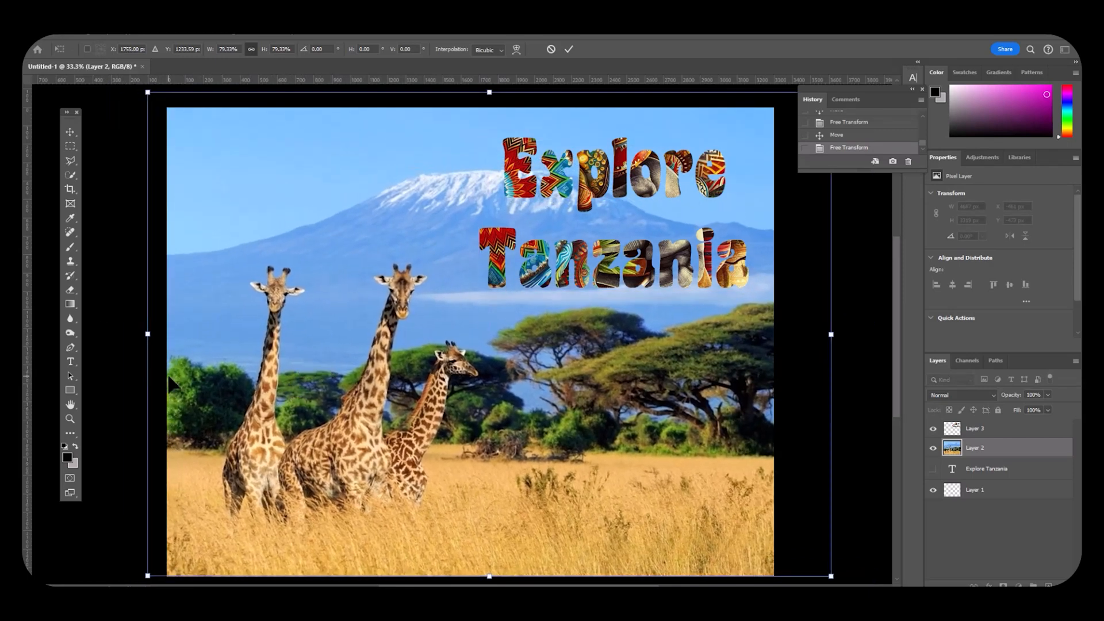
left_click_drag(147, 334, 183, 333)
left_click_drag(286, 376, 270, 360)
left_click_drag(169, 113, 159, 108)
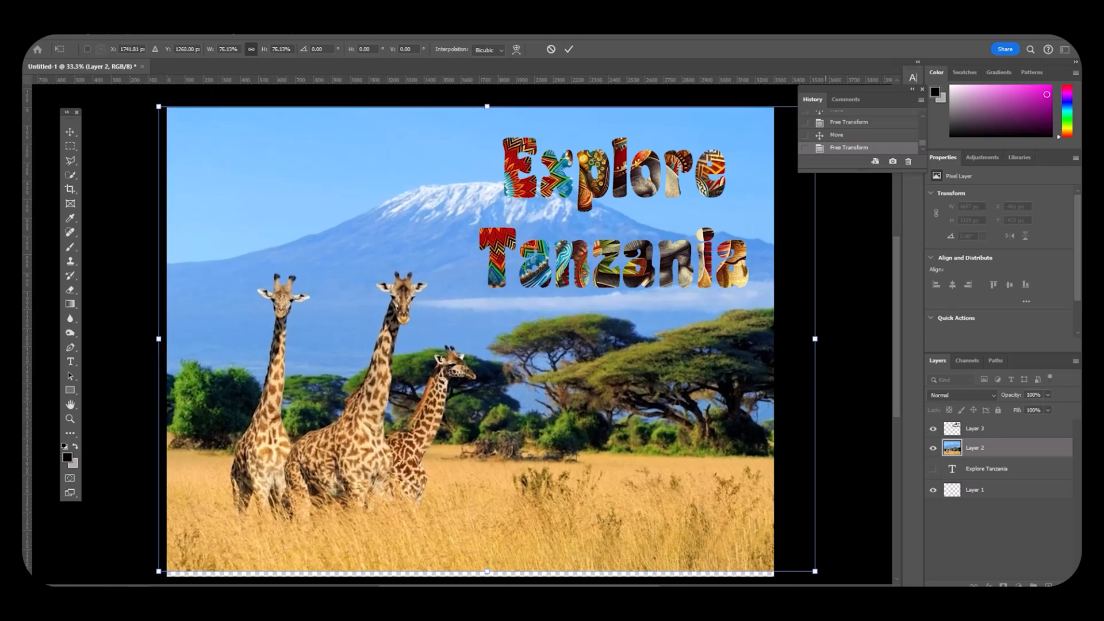
Enlarge the giraffe photo to about 83% (3911 by 2771 px), shift it left and down to cover the canvas, and apply the transform
left_click_drag(815, 571, 828, 580)
left_click_drag(584, 499, 563, 495)
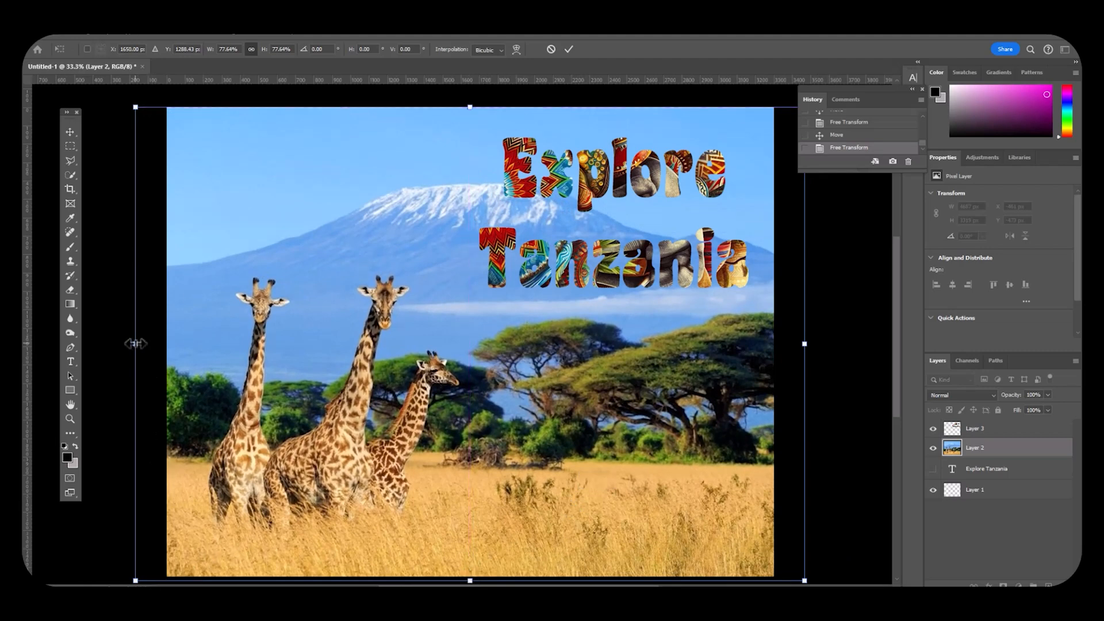
left_click_drag(135, 343, 85, 333)
left_click_drag(347, 401, 342, 411)
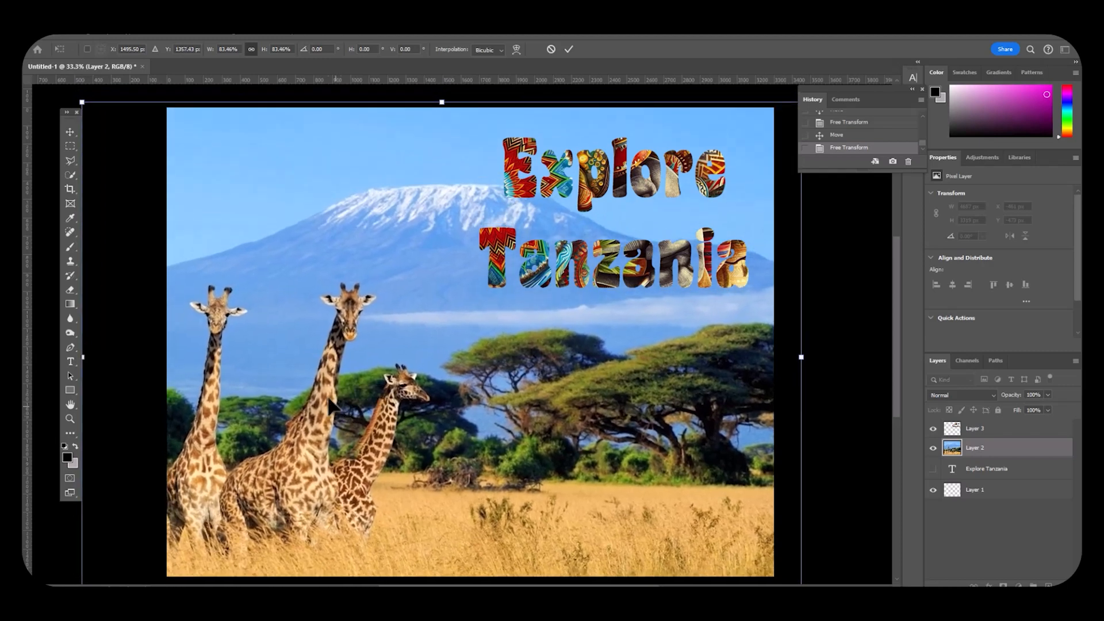
left_click(67, 132)
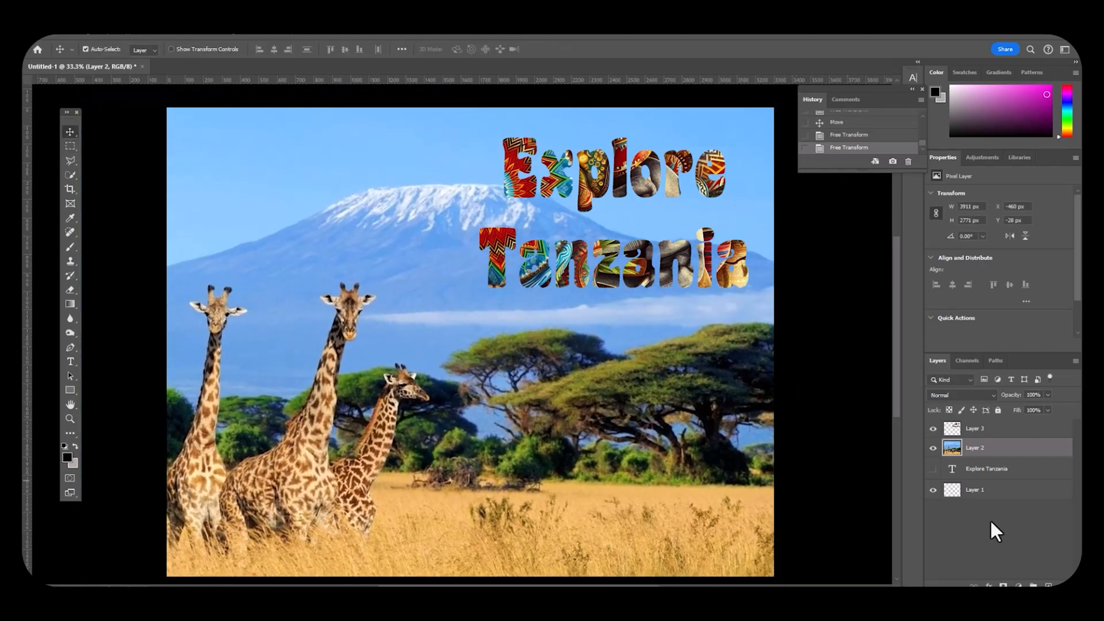
Rename the patterned lettering layer, Layer 3, as Explore
left_click(1010, 432)
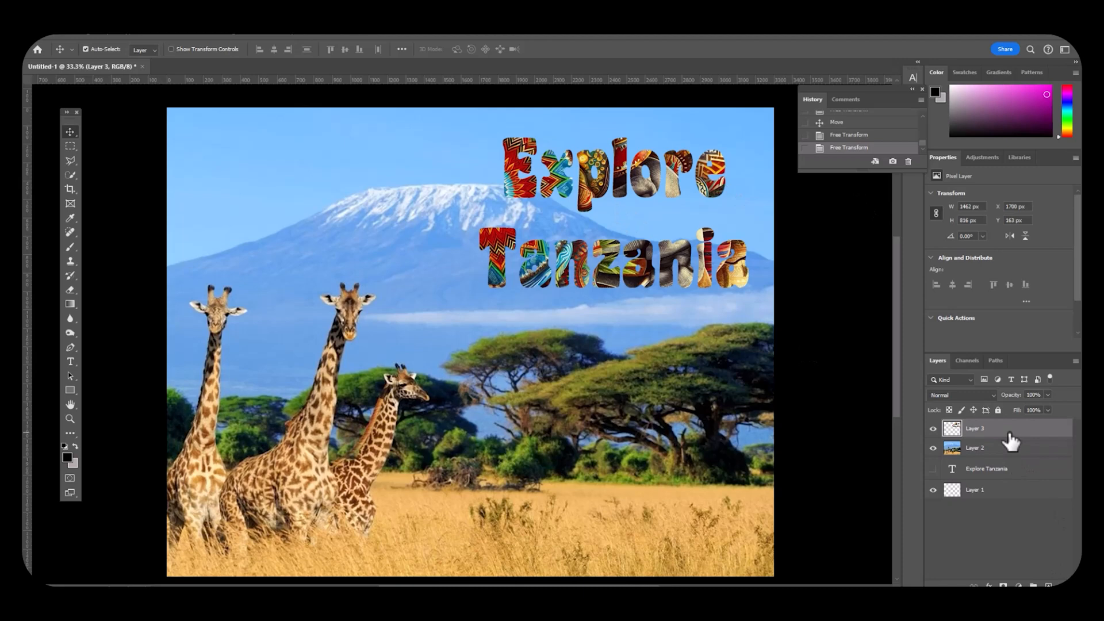
double_click(976, 430)
type("Explo")
type("re")
left_click(1040, 452)
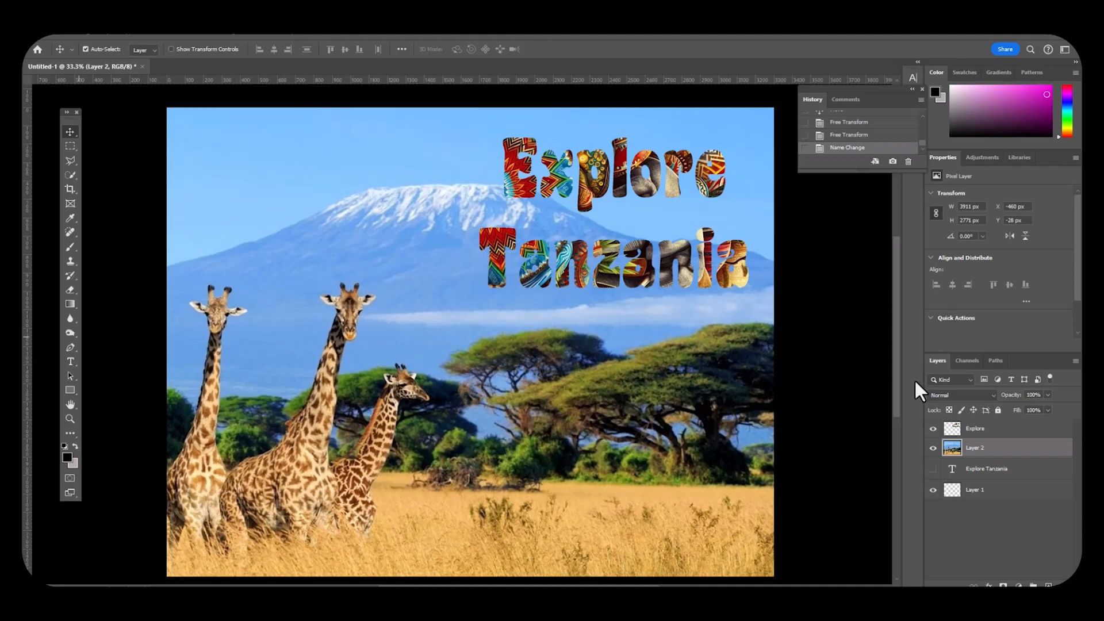
Add Bevel & Emboss and Drop Shadow effects to the Explore layer
left_click(1020, 429)
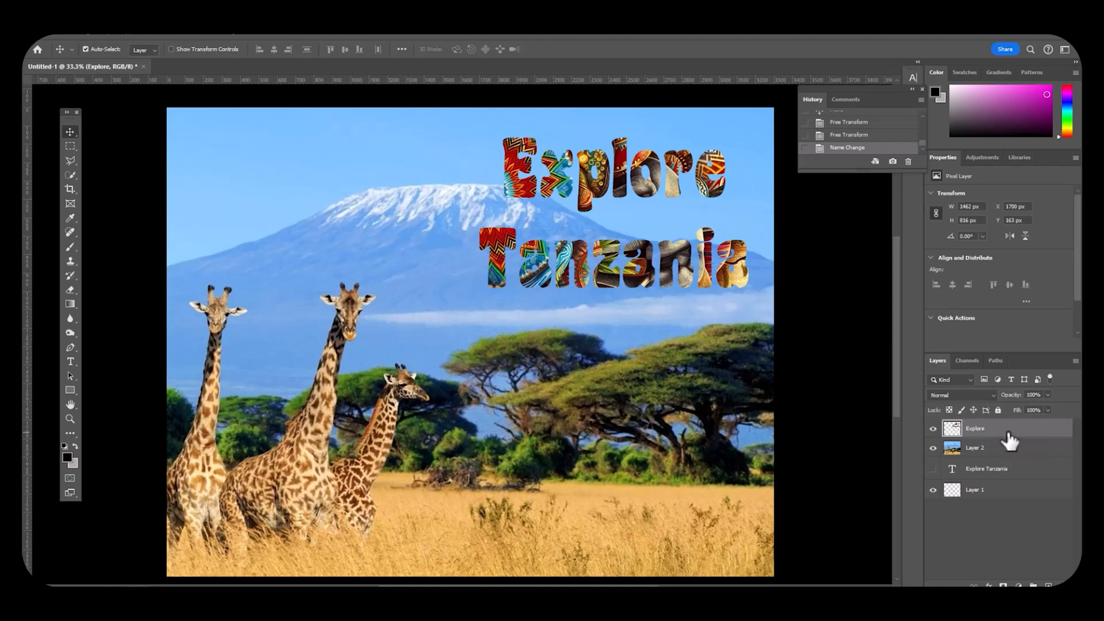
double_click(1009, 432)
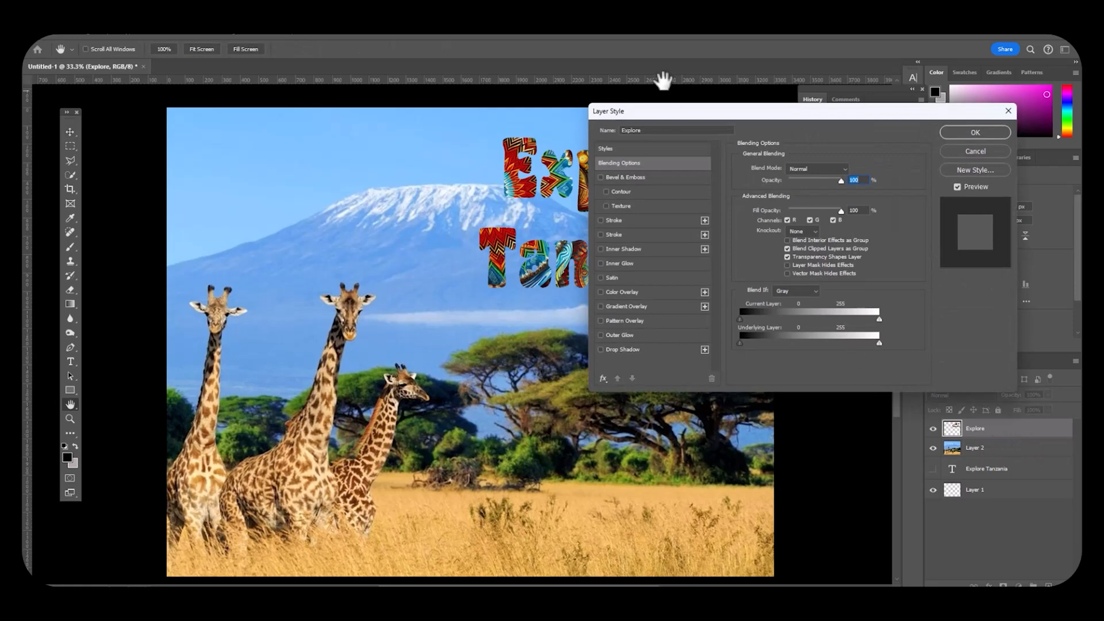
left_click_drag(665, 105, 812, 112)
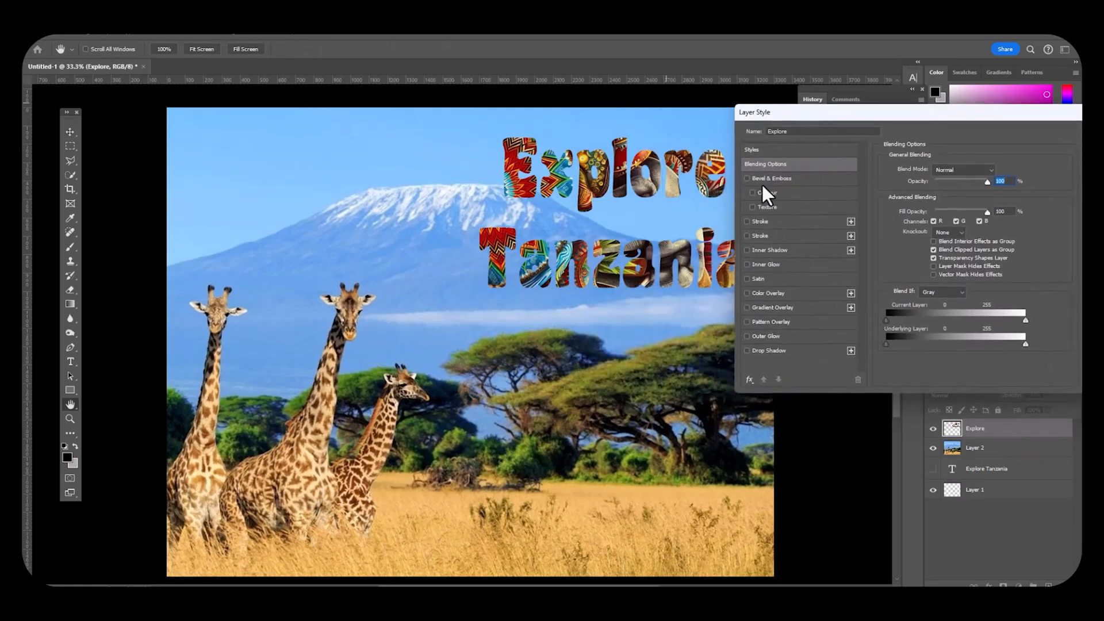
left_click(746, 179)
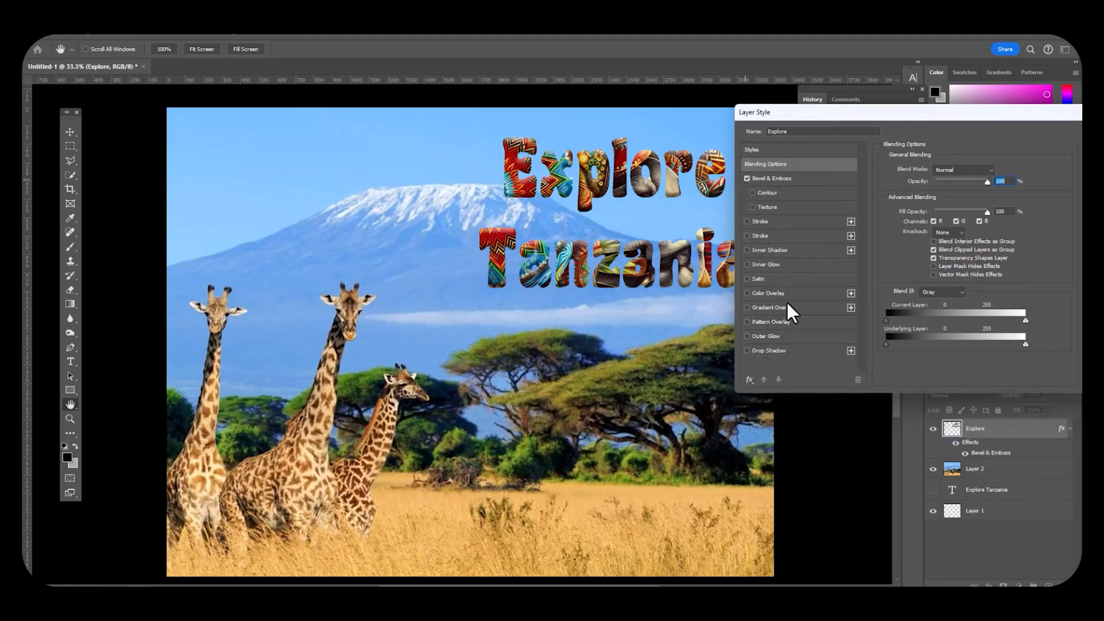
left_click(789, 351)
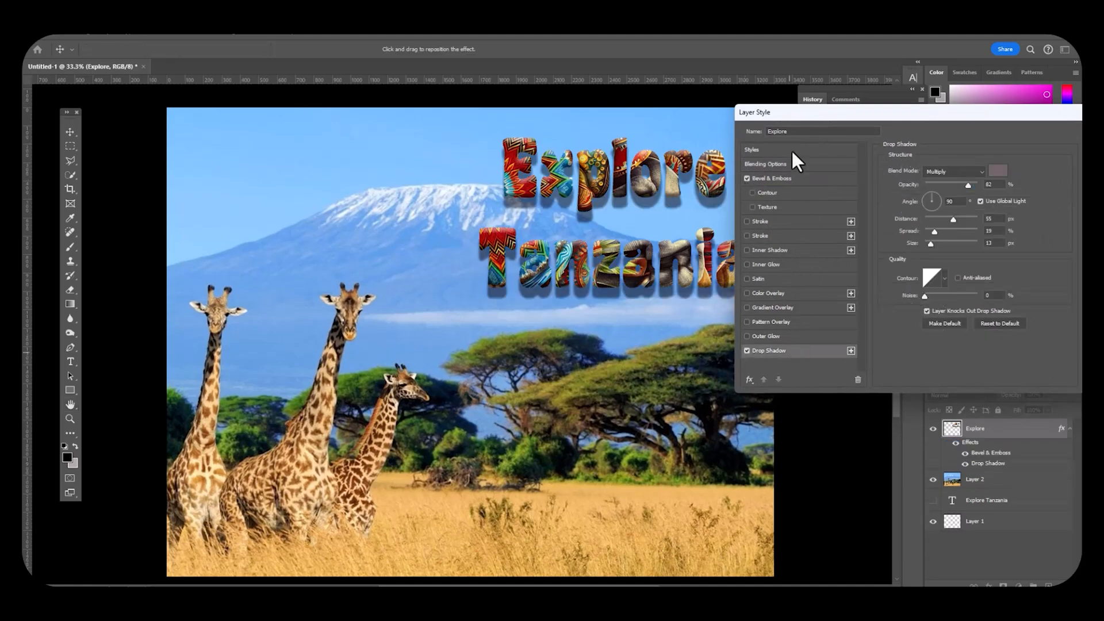
Set the Explore layer's drop shadow to angle 118°, distance 65 px and spread 13%, lower its opacity, and apply the style
left_click_drag(810, 111, 101, 115)
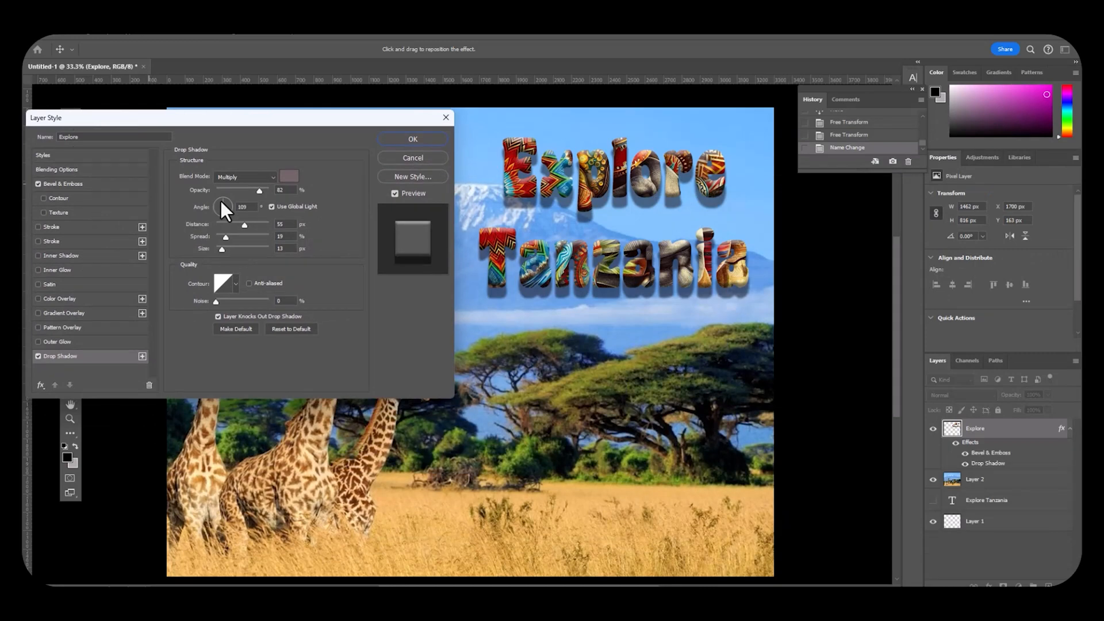
left_click_drag(221, 199, 216, 203)
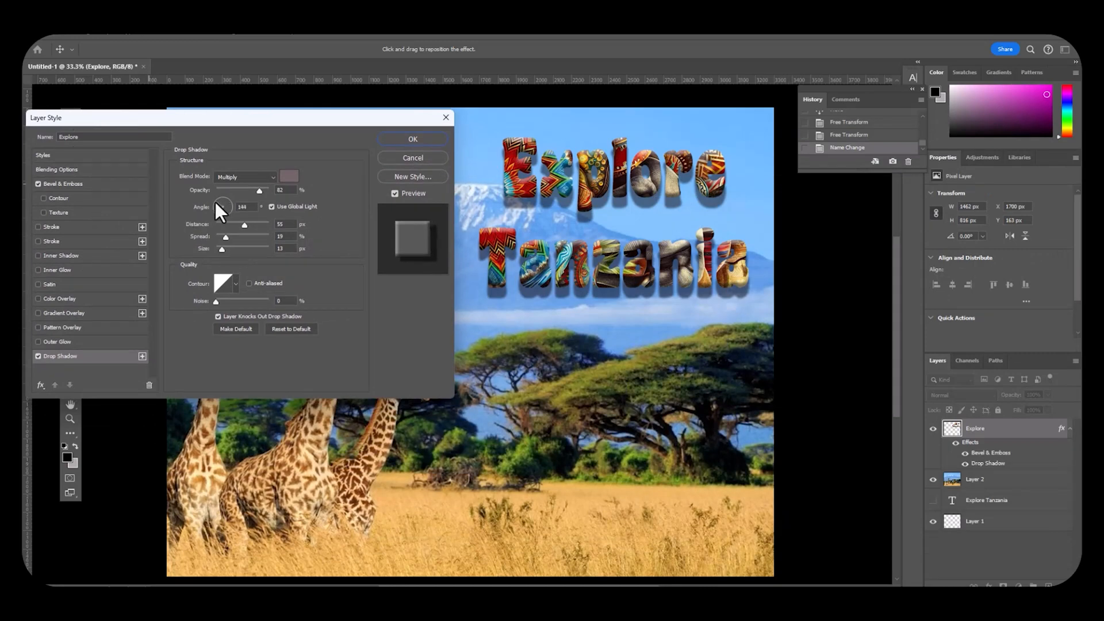
left_click(219, 197)
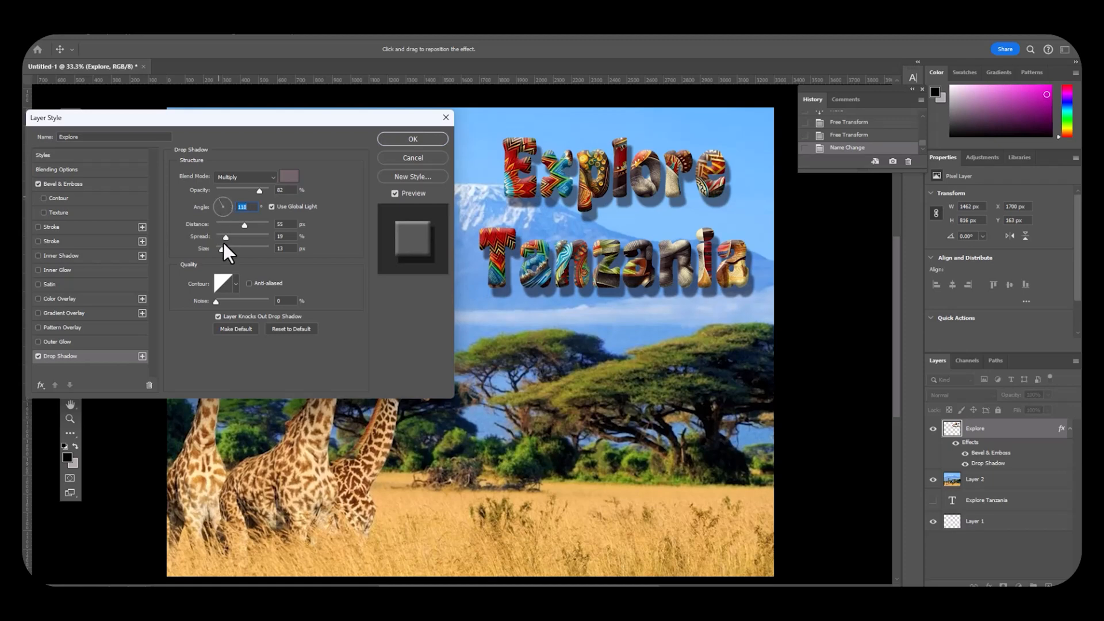
left_click_drag(227, 240, 251, 229)
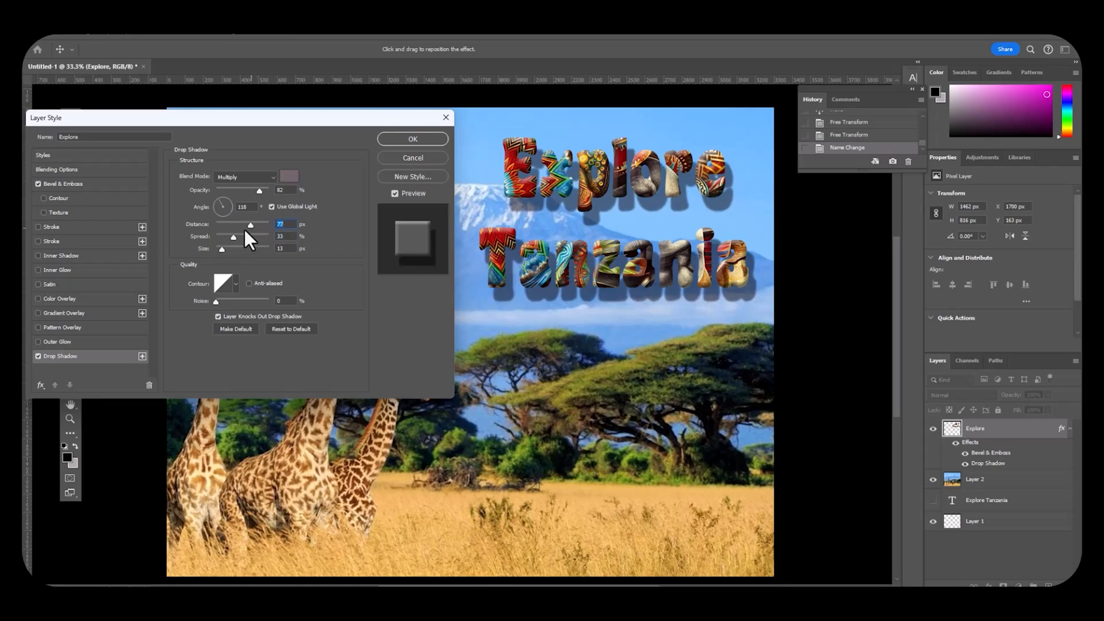
left_click_drag(247, 226, 222, 238)
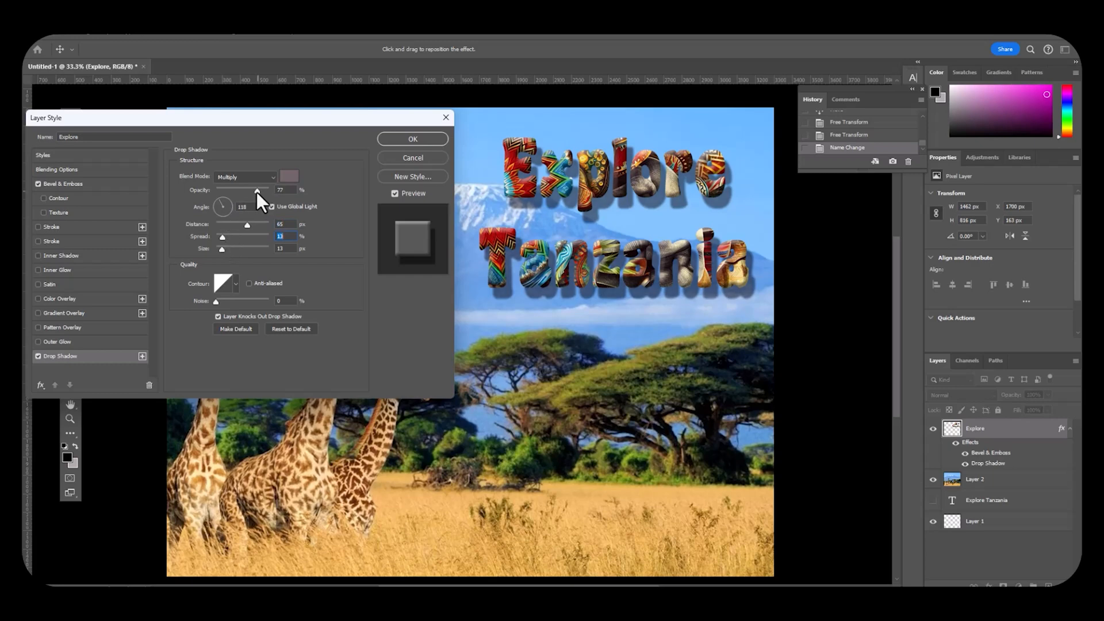
left_click_drag(256, 192, 250, 192)
left_click(406, 141)
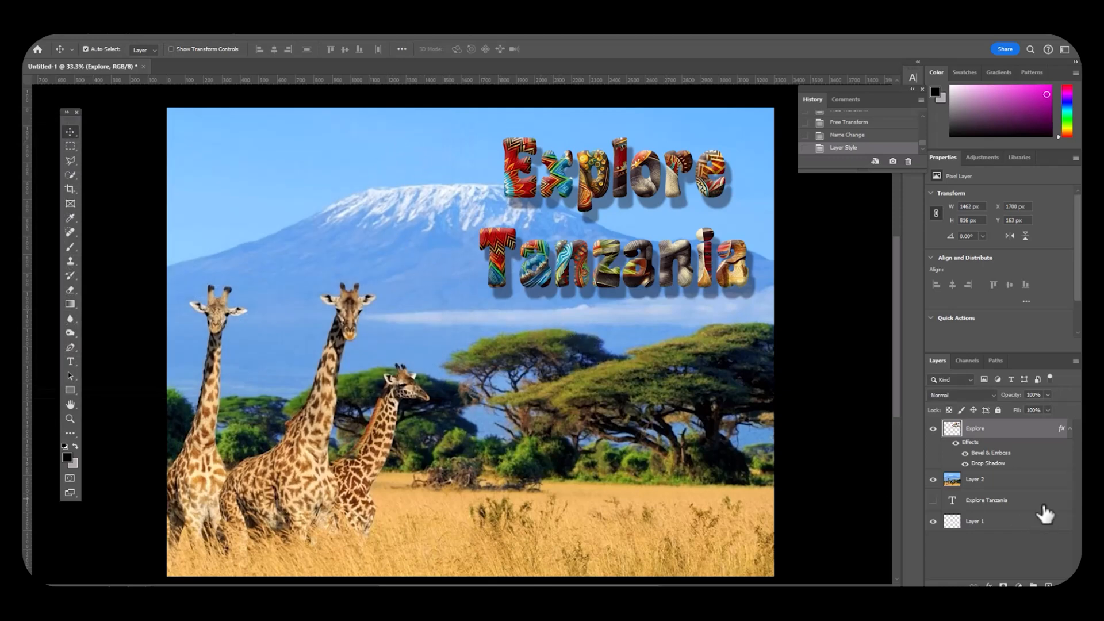
Add an Outer Glow effect to the Explore layer and apply it
double_click(1017, 437)
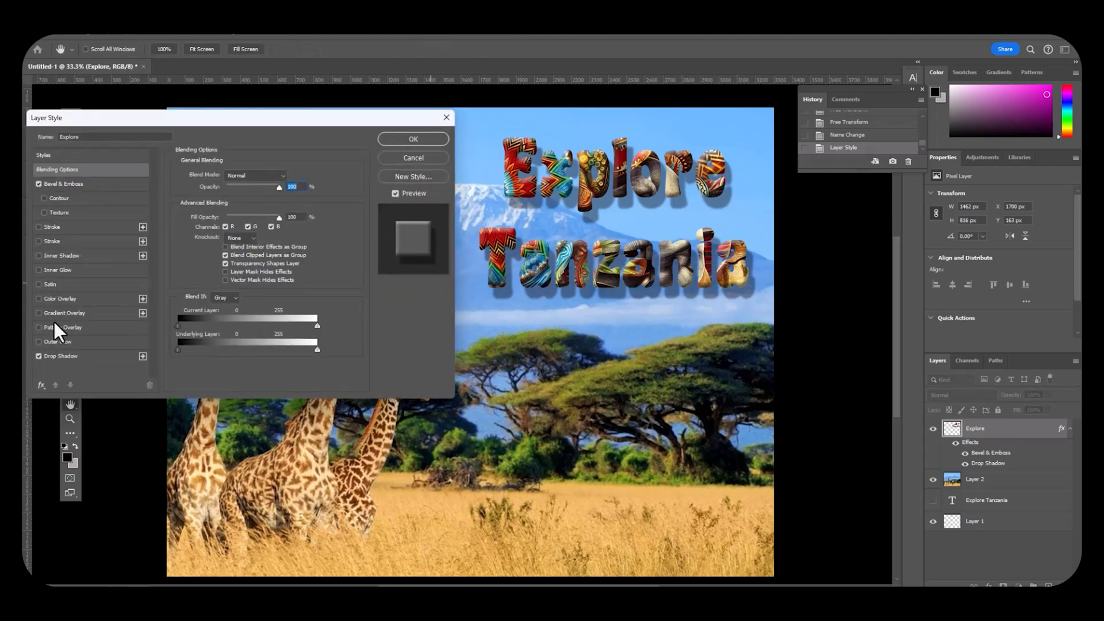
left_click(38, 341)
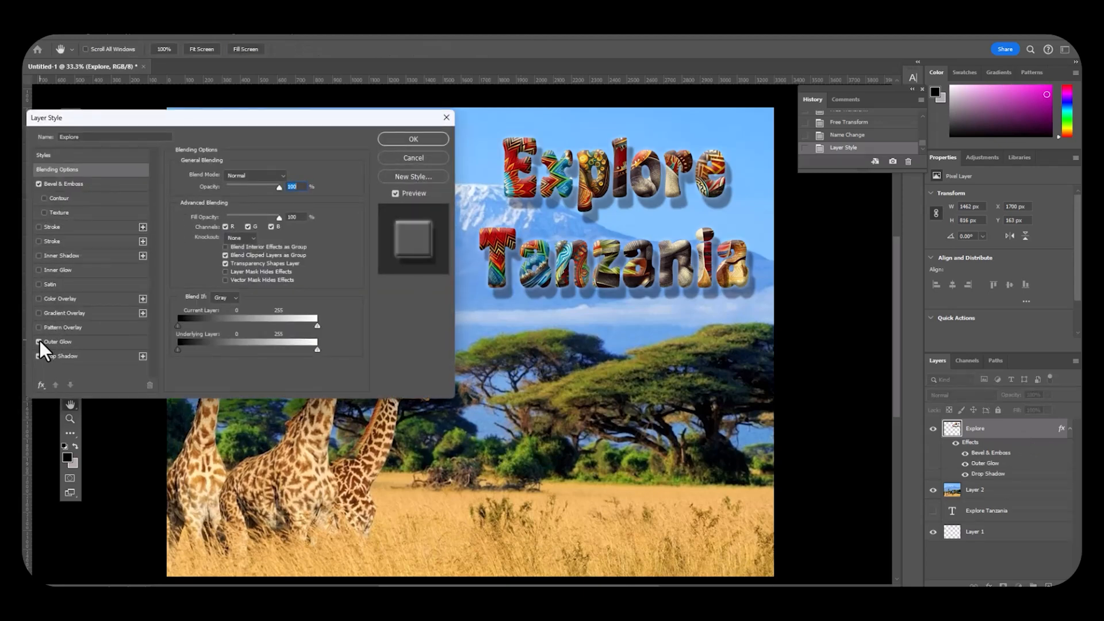
left_click(416, 138)
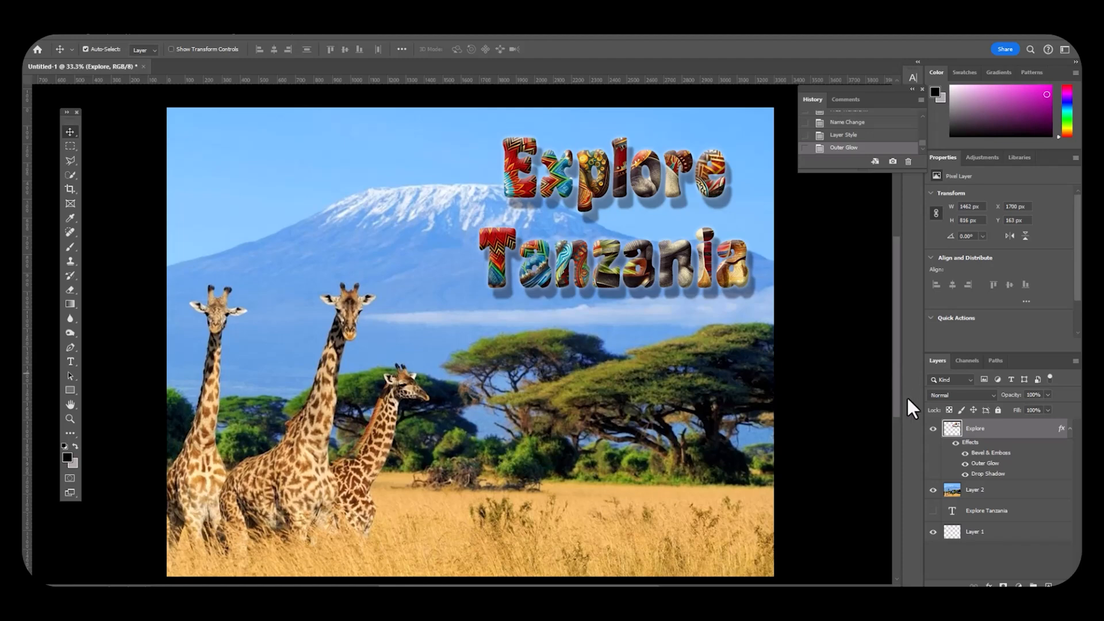
Open the Curves adjustment for the giraffe photo layer
left_click(995, 495)
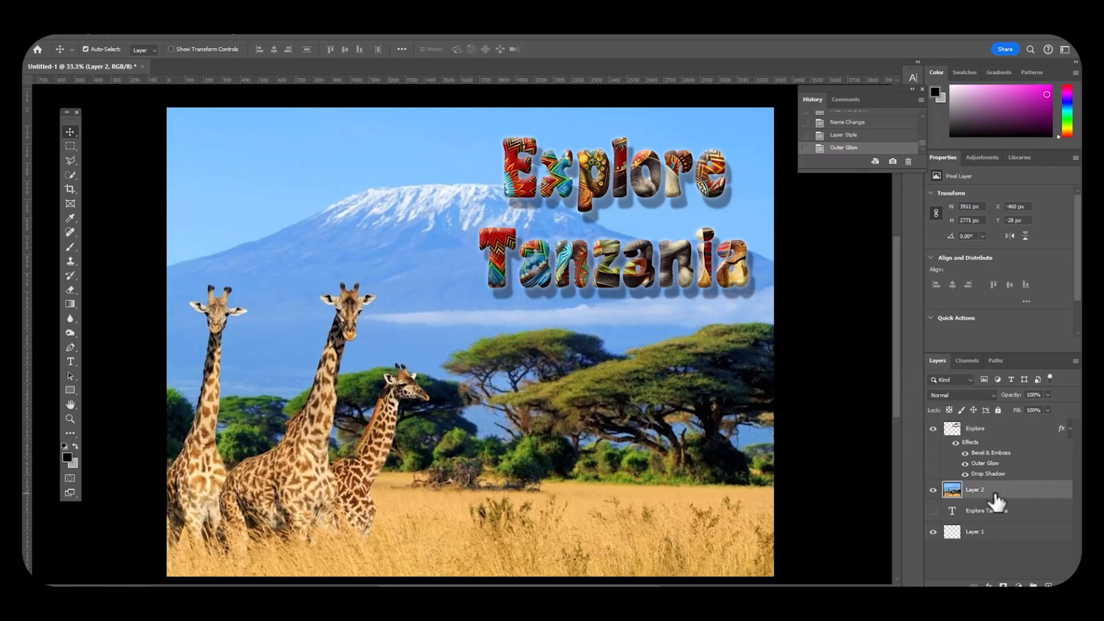
left_click(154, 32)
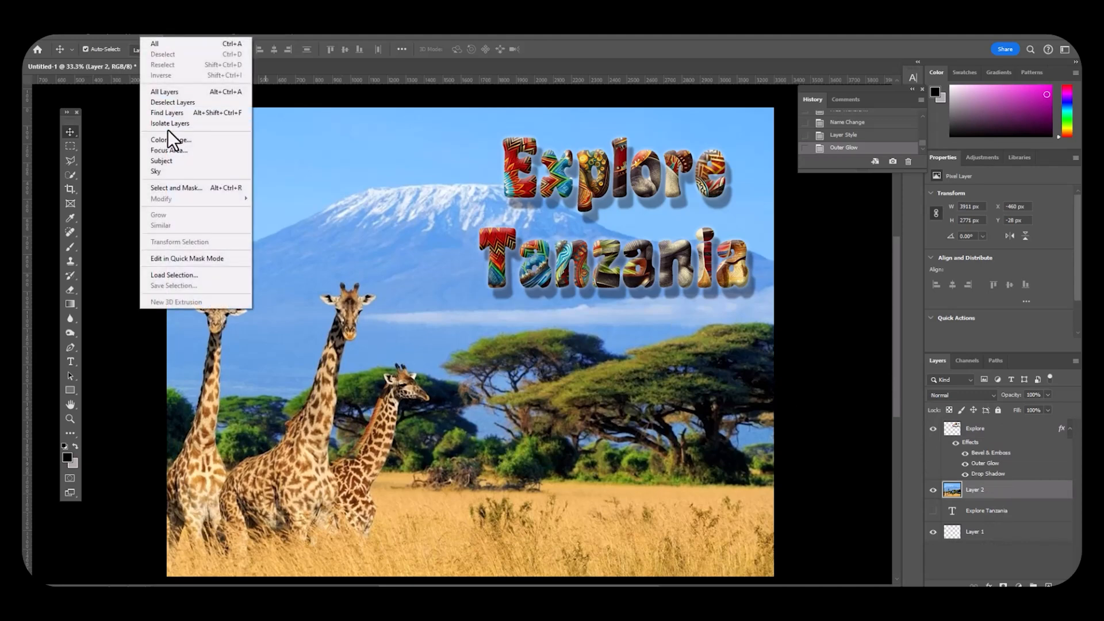
mouse_move(82, 32)
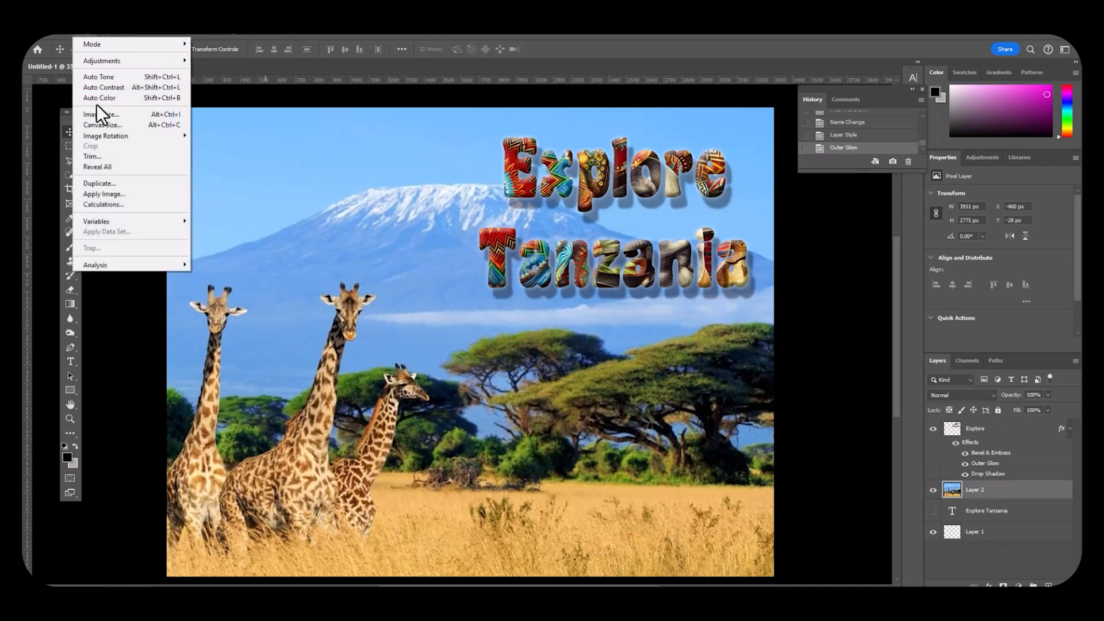
mouse_move(110, 63)
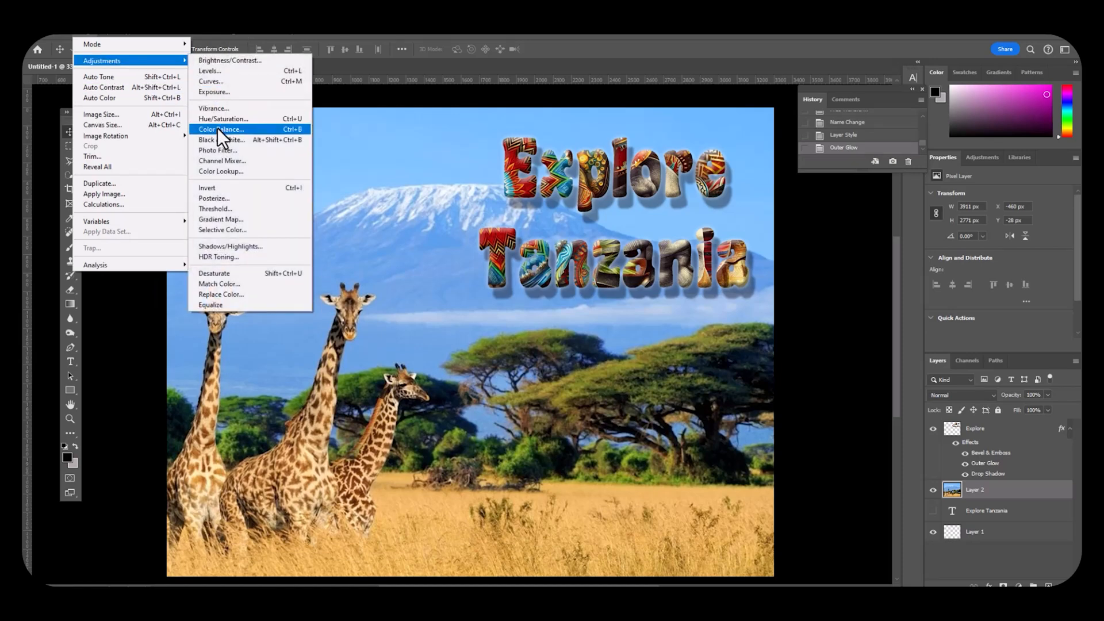
left_click(222, 84)
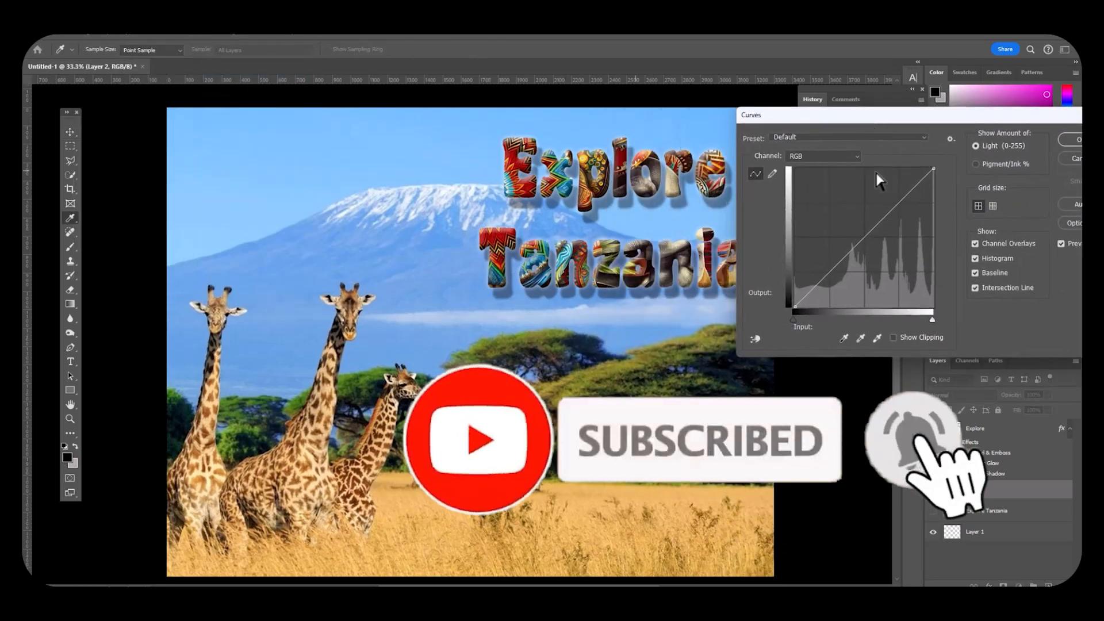